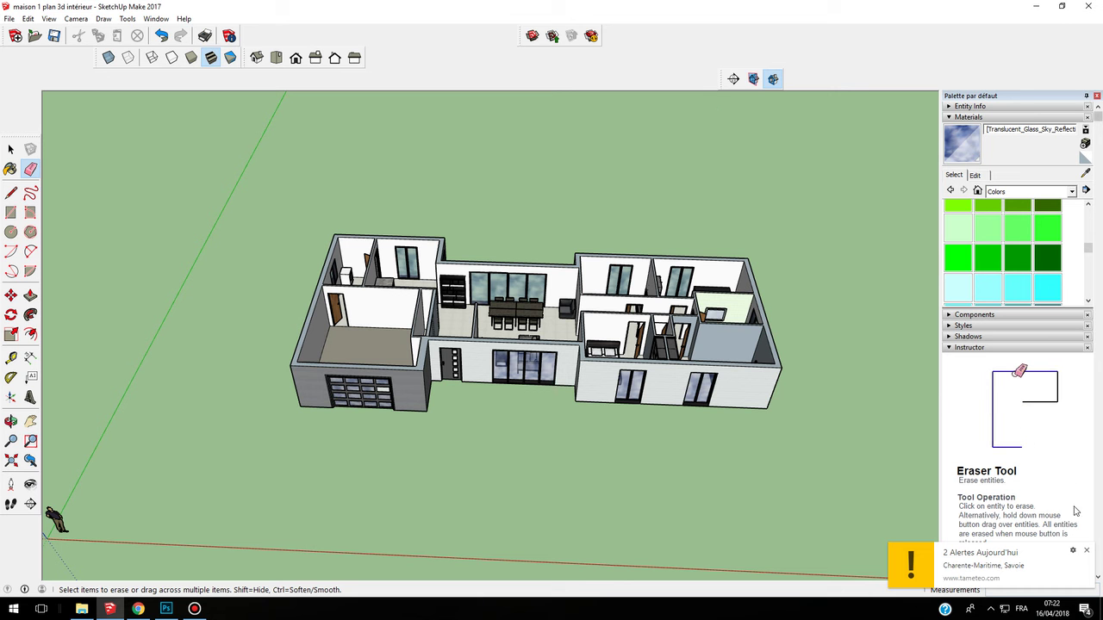
# Step: Close the '2 Alertes Aujourd'hui' weather notification covering the house model
pyautogui.click(1088, 550)
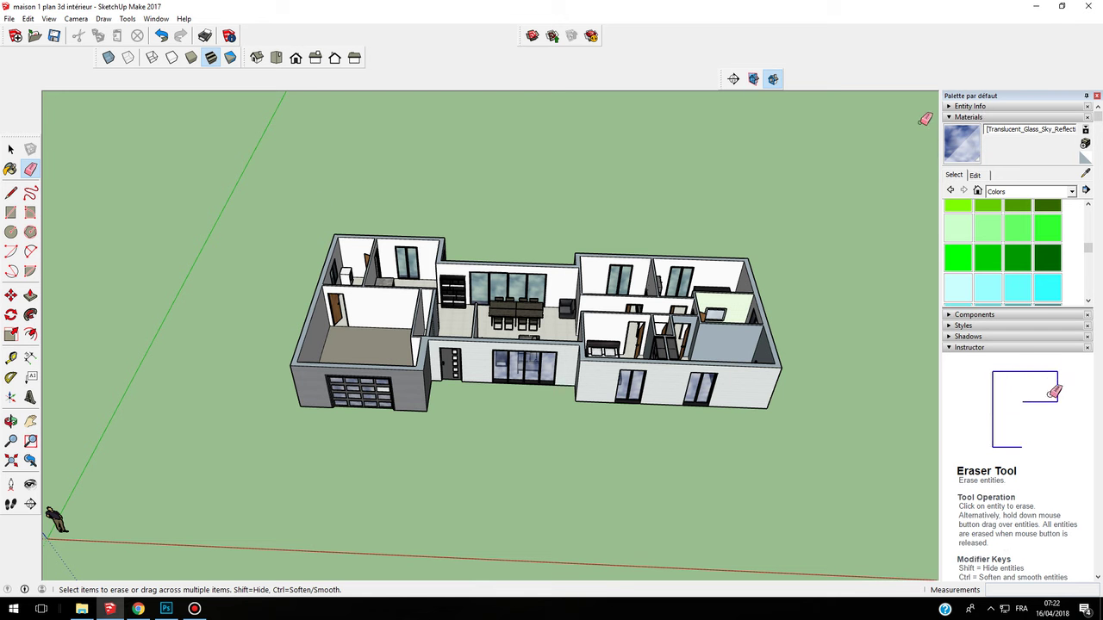
# Step: Browse the Materials category list and leave it set to Colors
pyautogui.click(1023, 193)
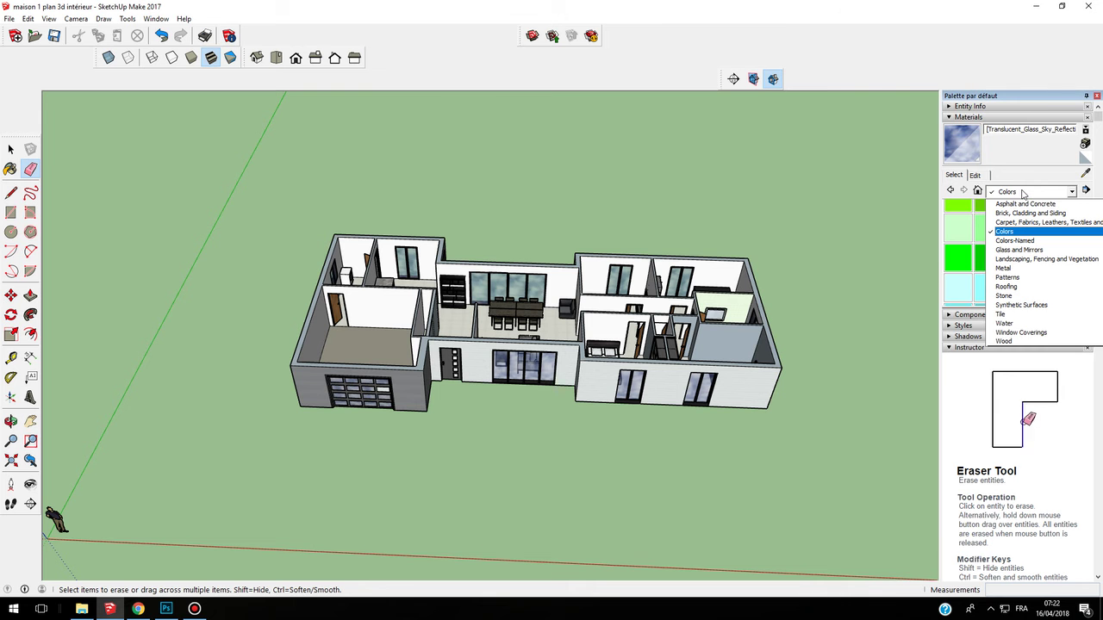
pyautogui.click(1023, 193)
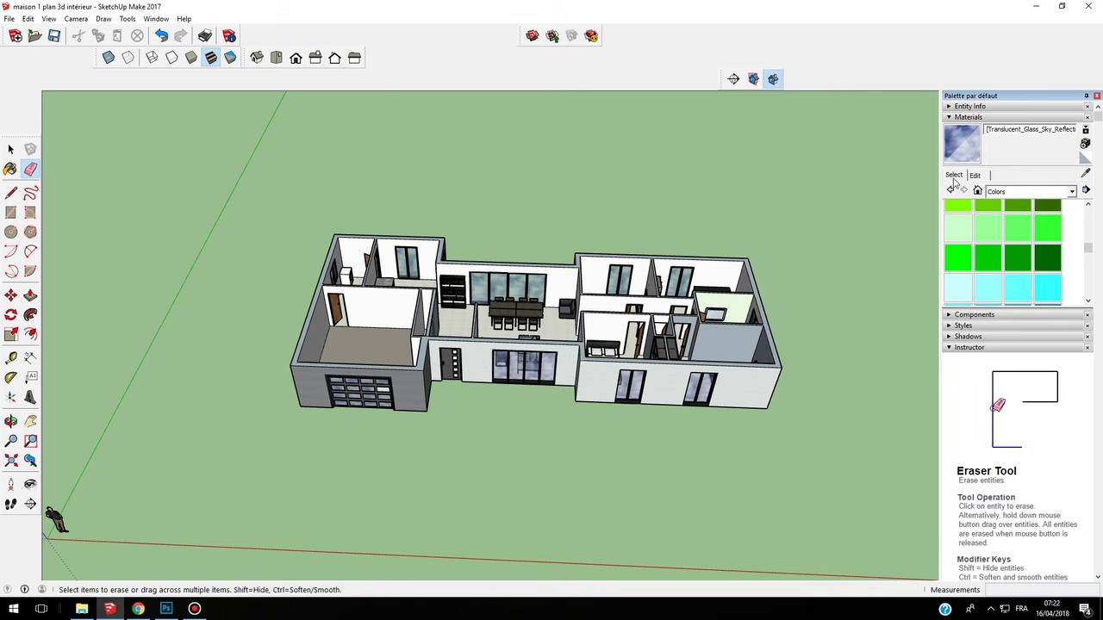
pyautogui.click(1013, 192)
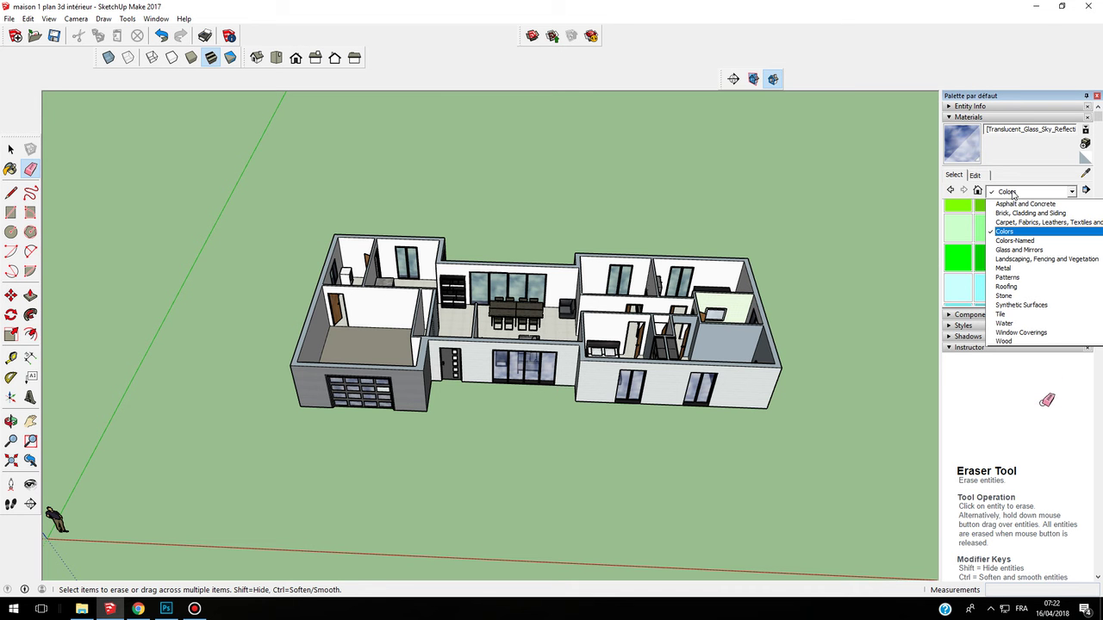
pyautogui.click(1009, 191)
pyautogui.click(1015, 192)
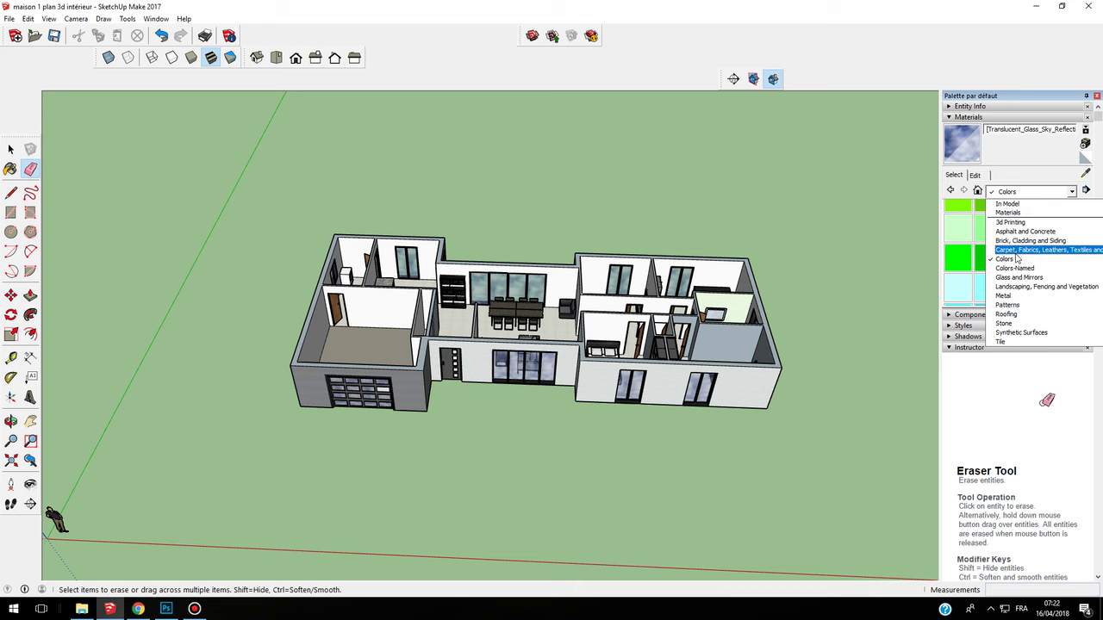
pyautogui.scroll(-1, 1038, 274)
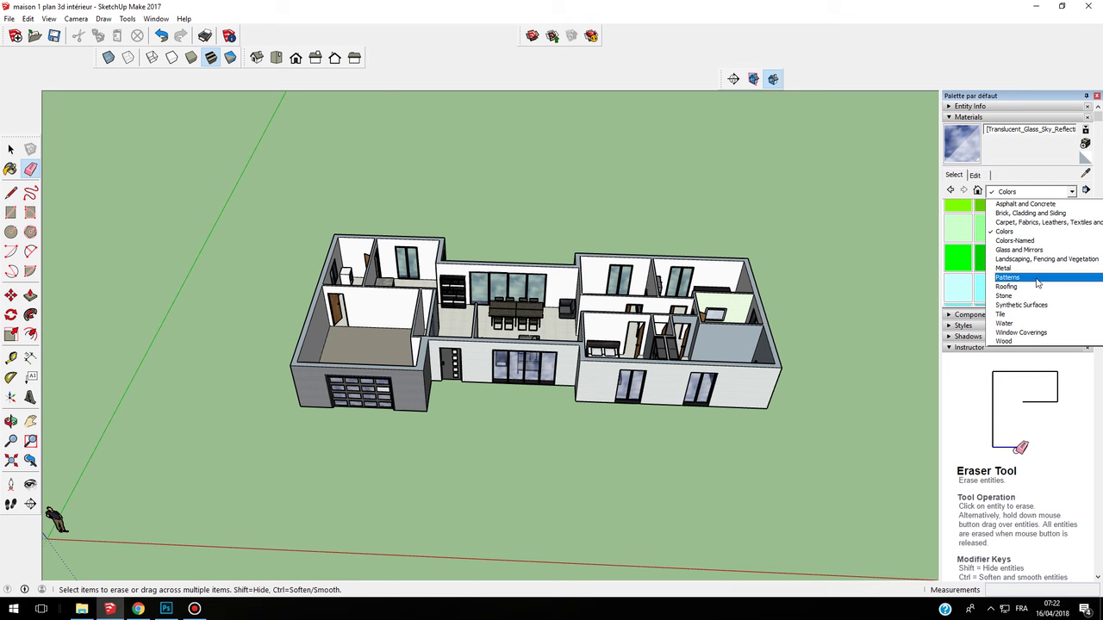
pyautogui.scroll(1, 1026, 245)
pyautogui.click(865, 233)
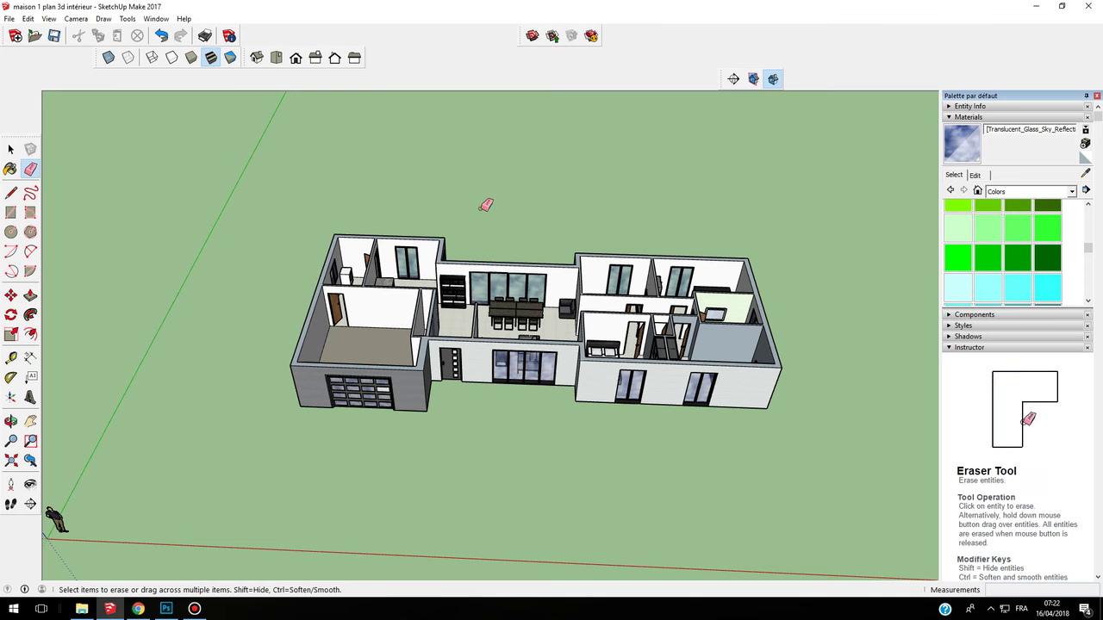
# Step: Orbit and zoom in on the garage and living area of the house
pyautogui.moveTo(527, 306)
pyautogui.mouseDown(button='middle')
pyautogui.moveTo(414, 301)
pyautogui.moveTo(827, 278)
pyautogui.mouseUp(button='middle')
pyautogui.scroll(3, 403, 299)
pyautogui.scroll(2, 402, 299)
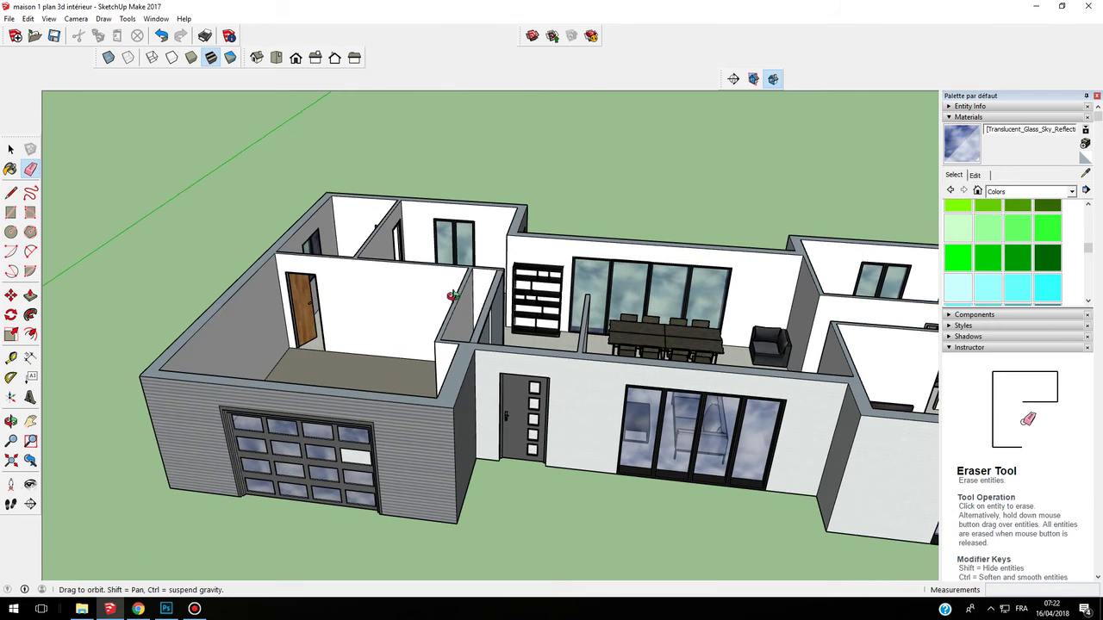
pyautogui.click(1029, 192)
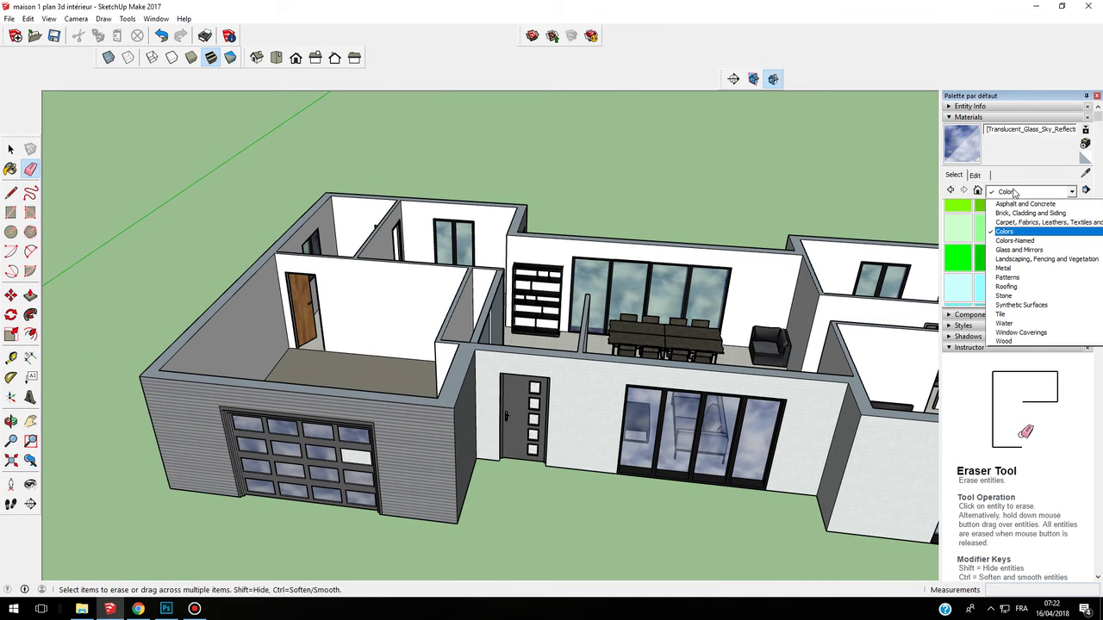
pyautogui.click(1016, 193)
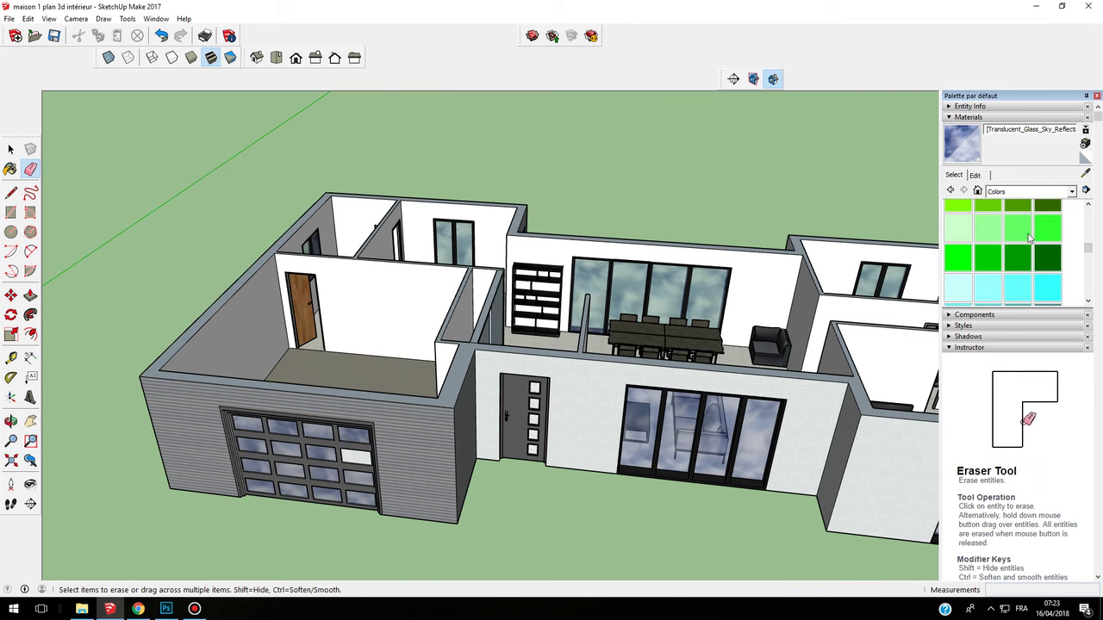
pyautogui.scroll(-3, 1027, 245)
pyautogui.scroll(-6, 1022, 252)
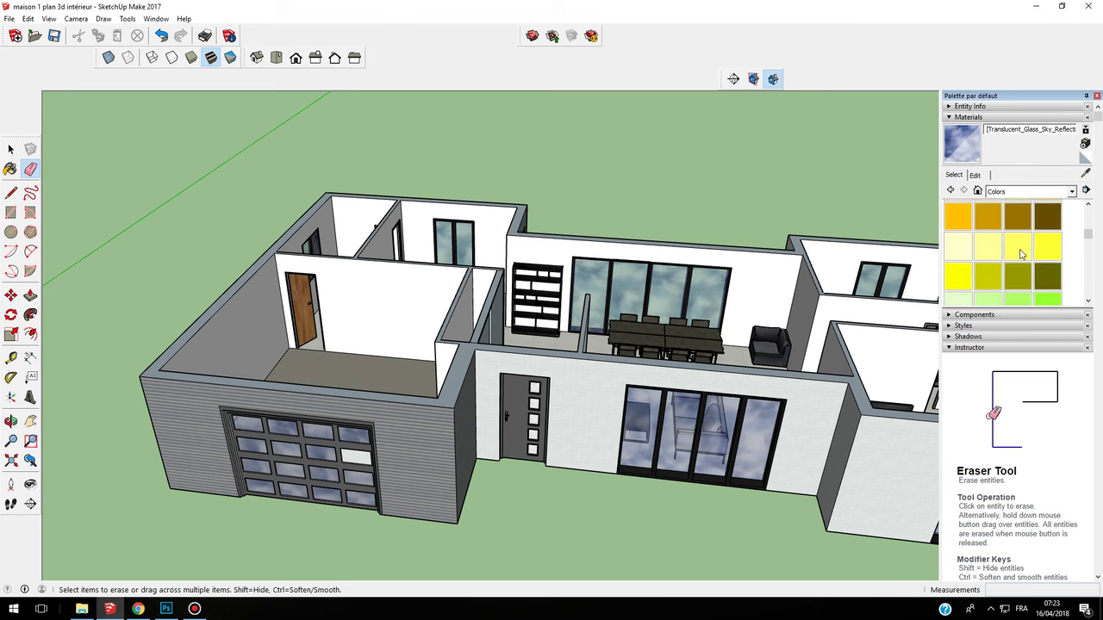
pyautogui.moveTo(394, 316); pyautogui.dragTo(344, 443, button='middle')
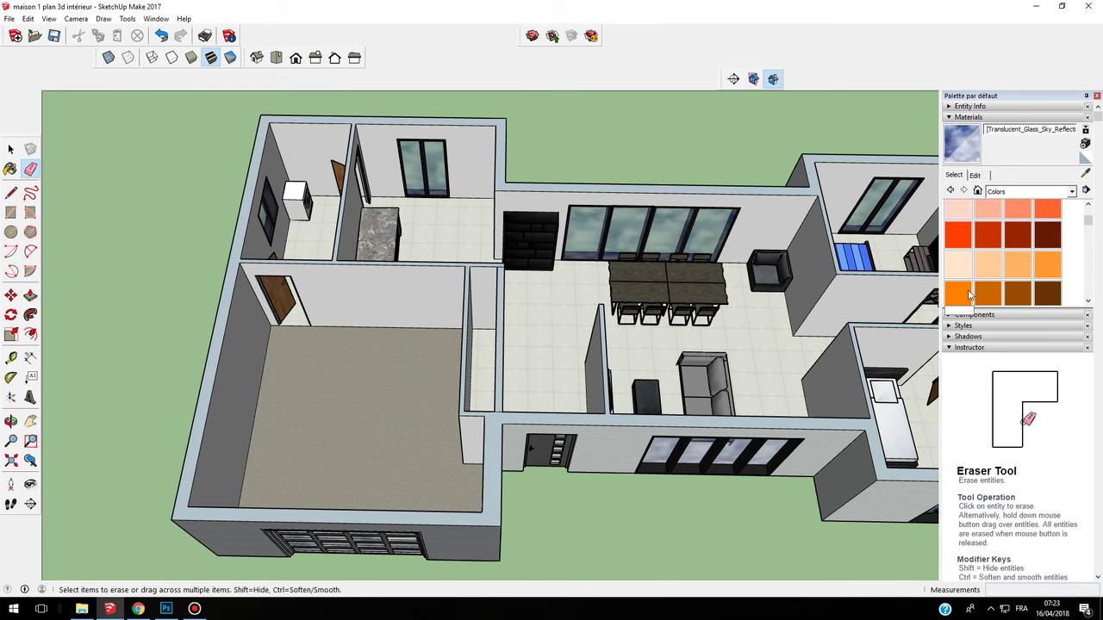
pyautogui.scroll(-2, 1018, 245)
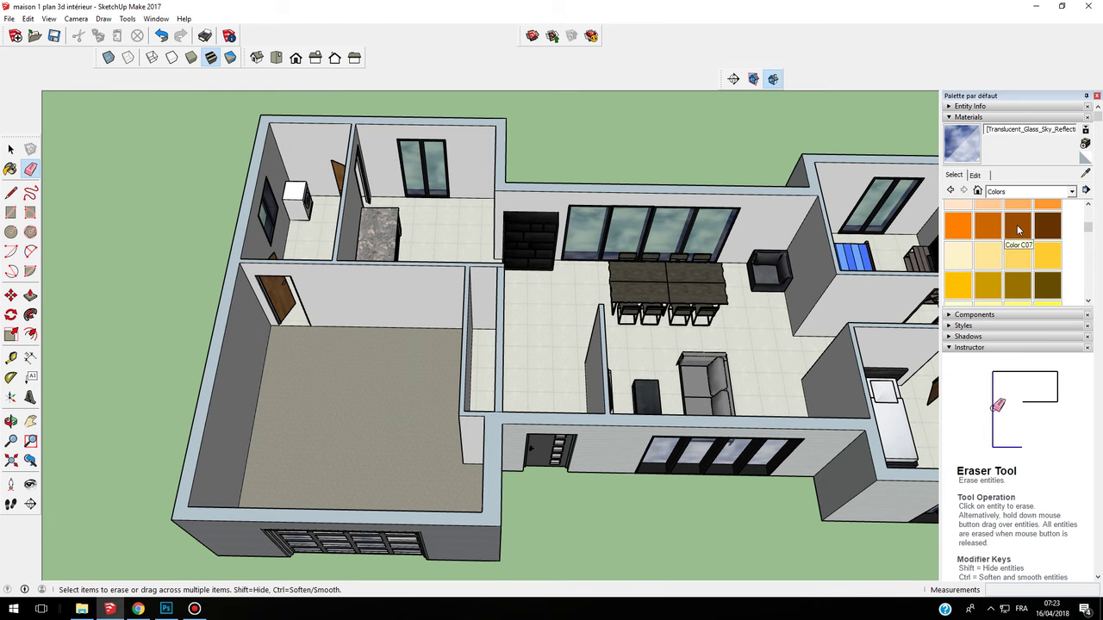
pyautogui.click(1018, 228)
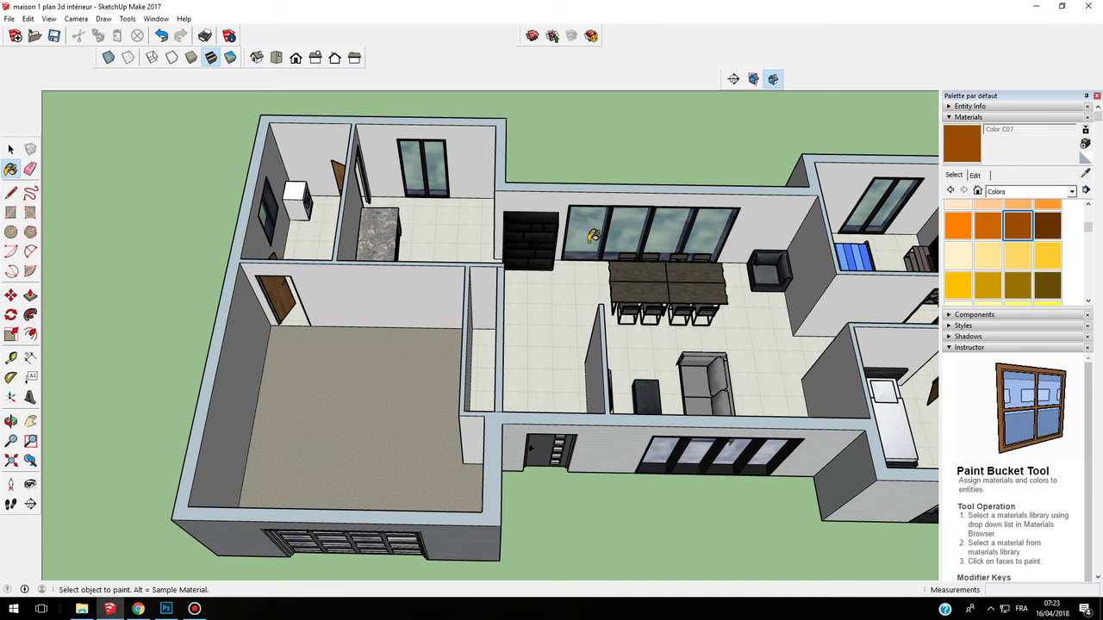
pyautogui.scroll(1, 337, 405)
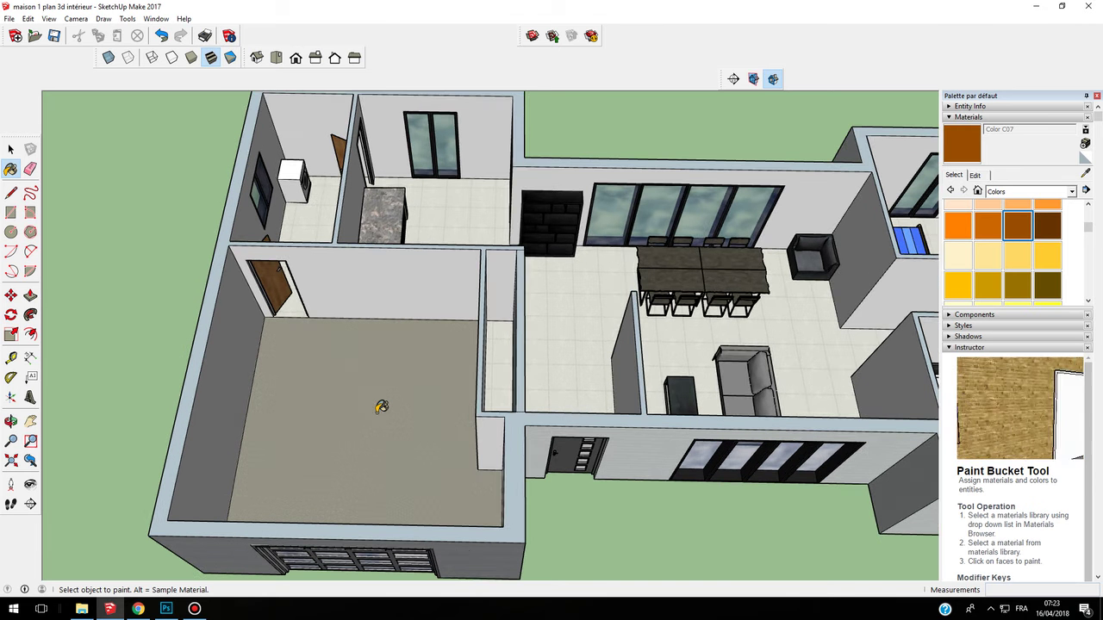
pyautogui.click(381, 407)
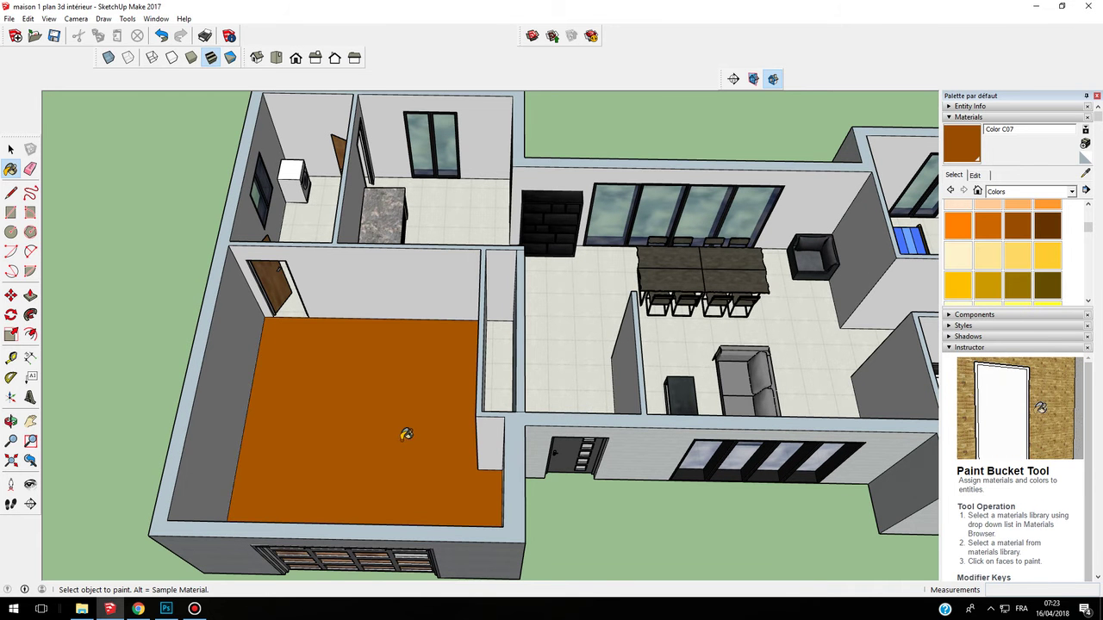
pyautogui.moveTo(362, 377)
pyautogui.mouseDown(button='middle')
pyautogui.moveTo(353, 365)
pyautogui.moveTo(404, 283)
pyautogui.mouseUp(button='middle')
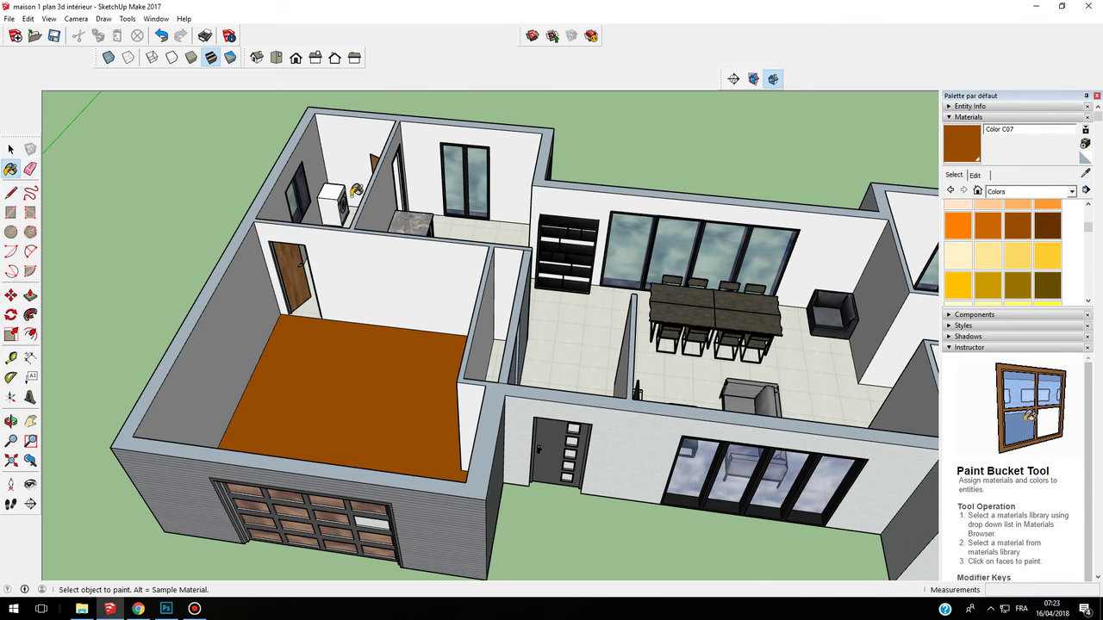
pyautogui.moveTo(447, 233)
pyautogui.mouseDown(button='middle')
pyautogui.moveTo(443, 374)
pyautogui.moveTo(482, 189)
pyautogui.mouseUp(button='middle')
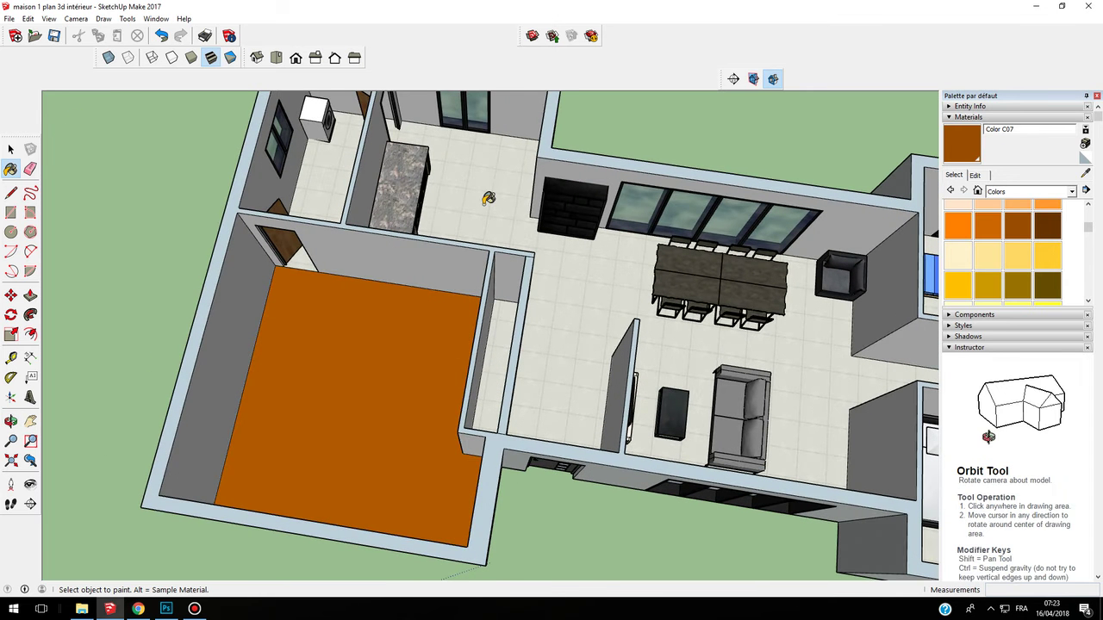
pyautogui.click(989, 285)
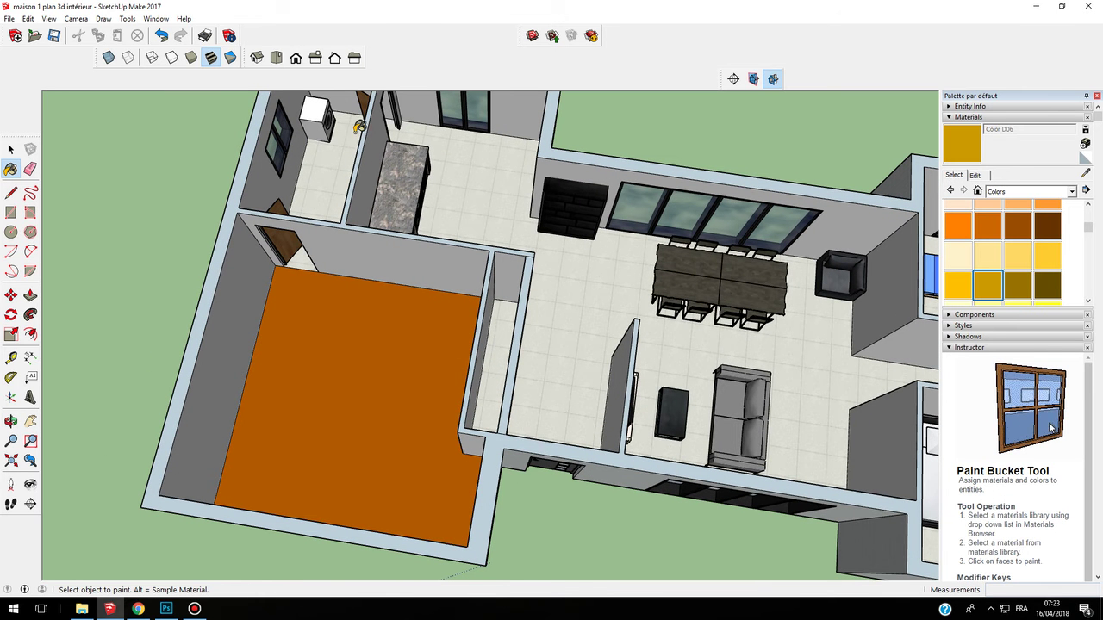
pyautogui.click(468, 171)
pyautogui.moveTo(573, 411)
pyautogui.mouseDown(button='middle')
pyautogui.moveTo(505, 202)
pyautogui.moveTo(442, 310)
pyautogui.moveTo(525, 424)
pyautogui.moveTo(810, 225)
pyautogui.mouseUp(button='middle')
pyautogui.click(162, 36)
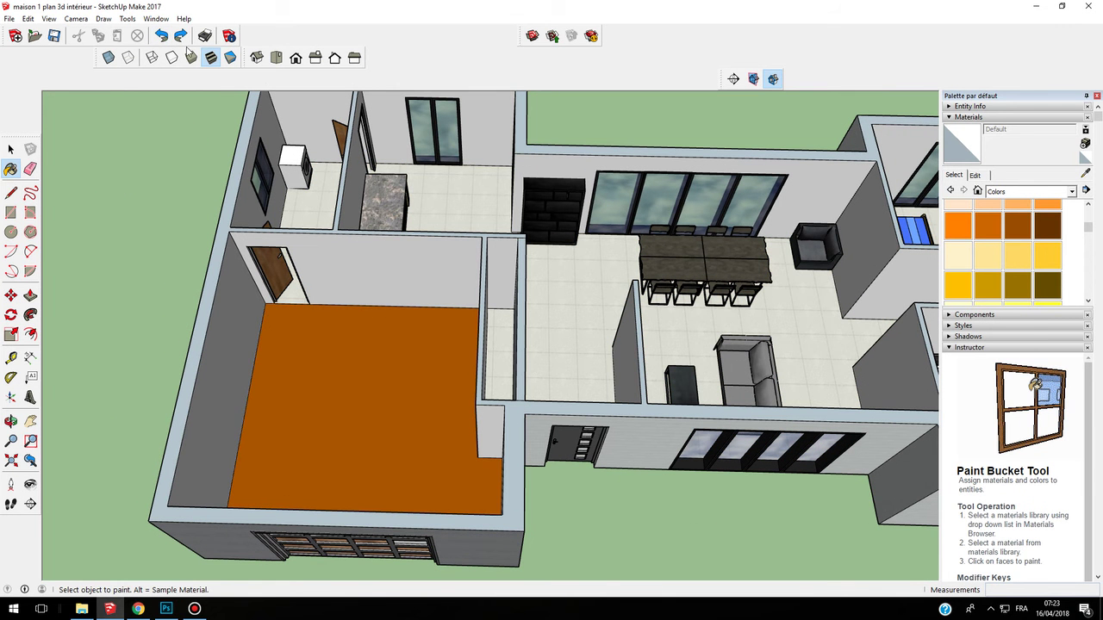
pyautogui.click(161, 35)
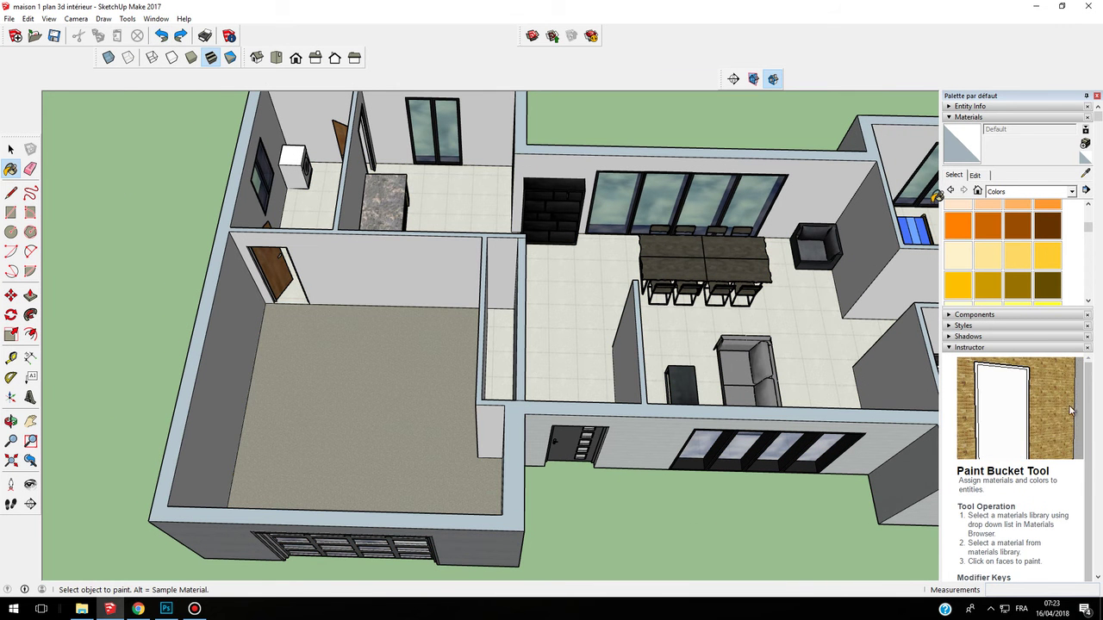
# Step: Try the Synthetic Surfaces library, then switch the Materials browser to Wood
pyautogui.scroll(-2, 937, 196)
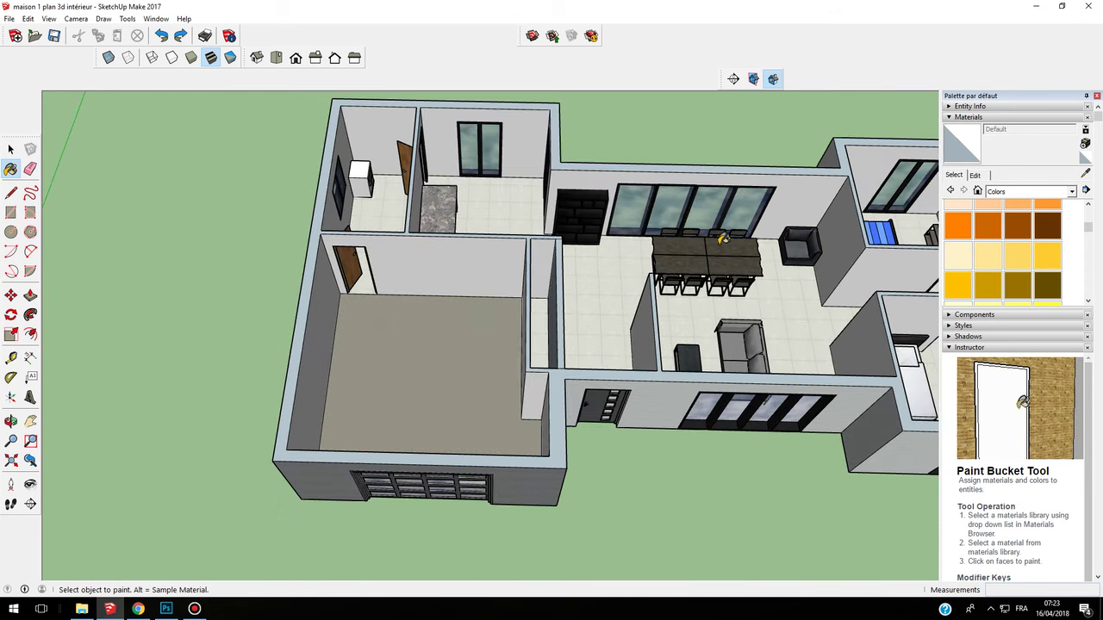
pyautogui.click(1025, 193)
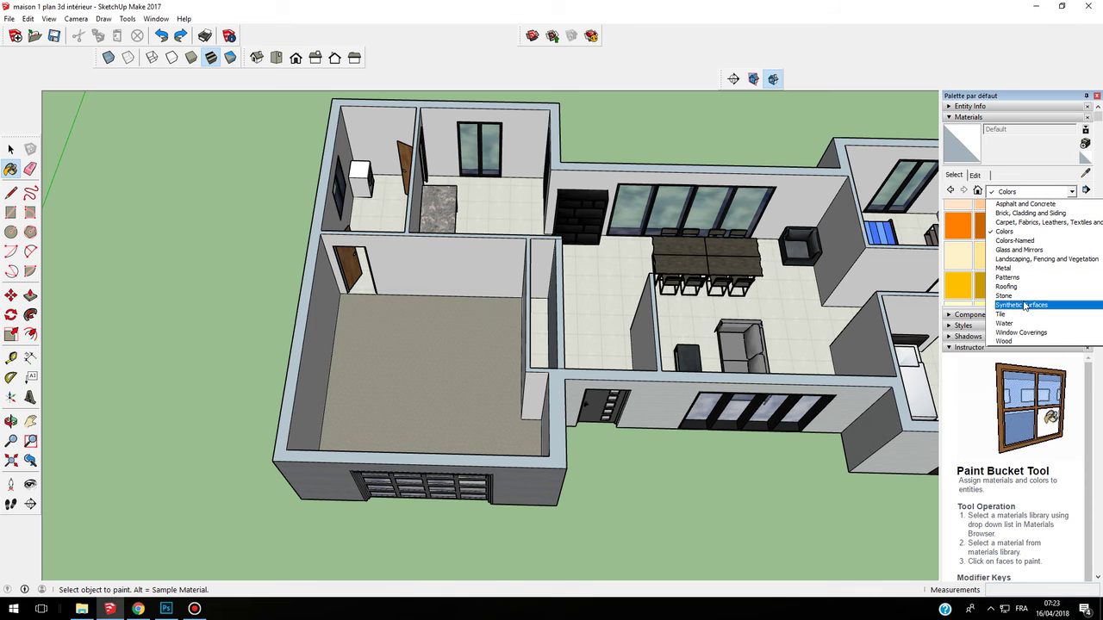
pyautogui.click(1015, 305)
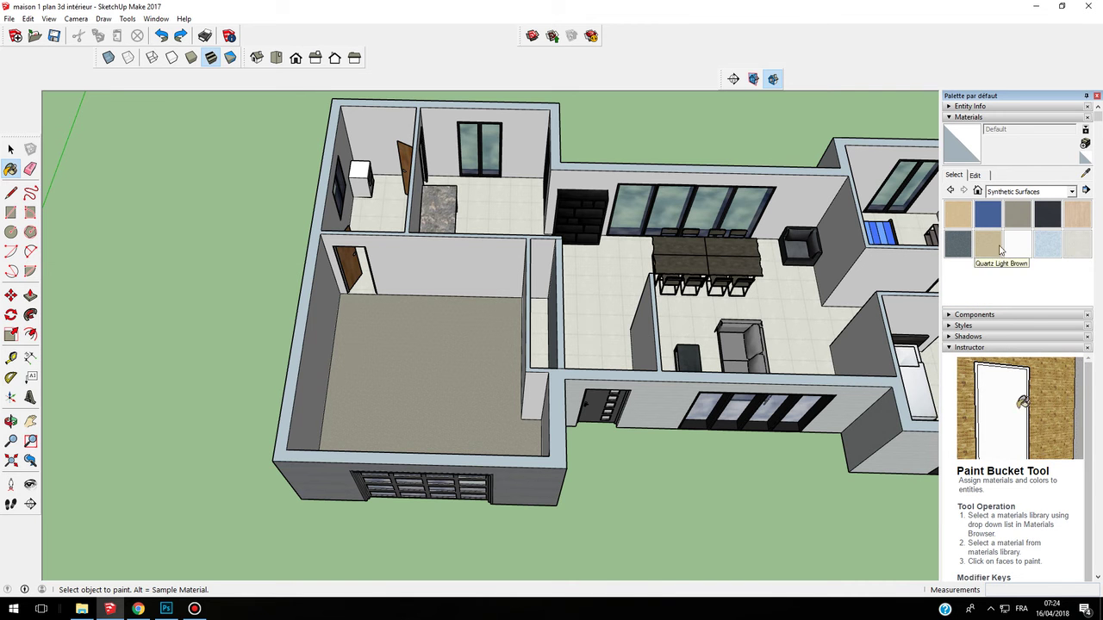
pyautogui.click(1034, 191)
pyautogui.press('Down')
pyautogui.press('Down')
pyautogui.press('Down')
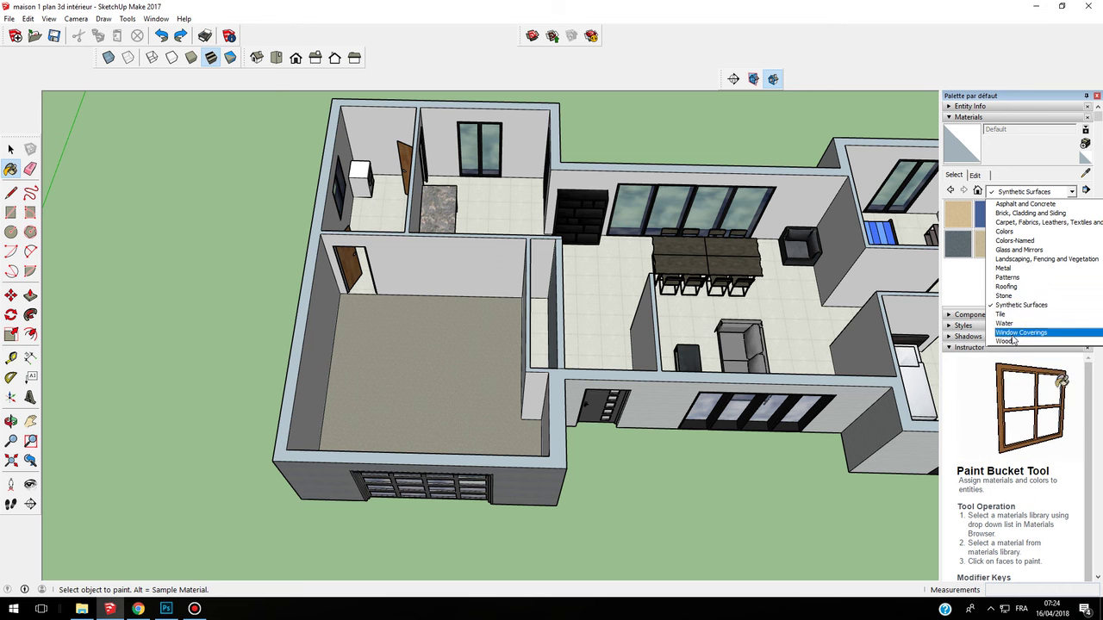
pyautogui.click(1008, 341)
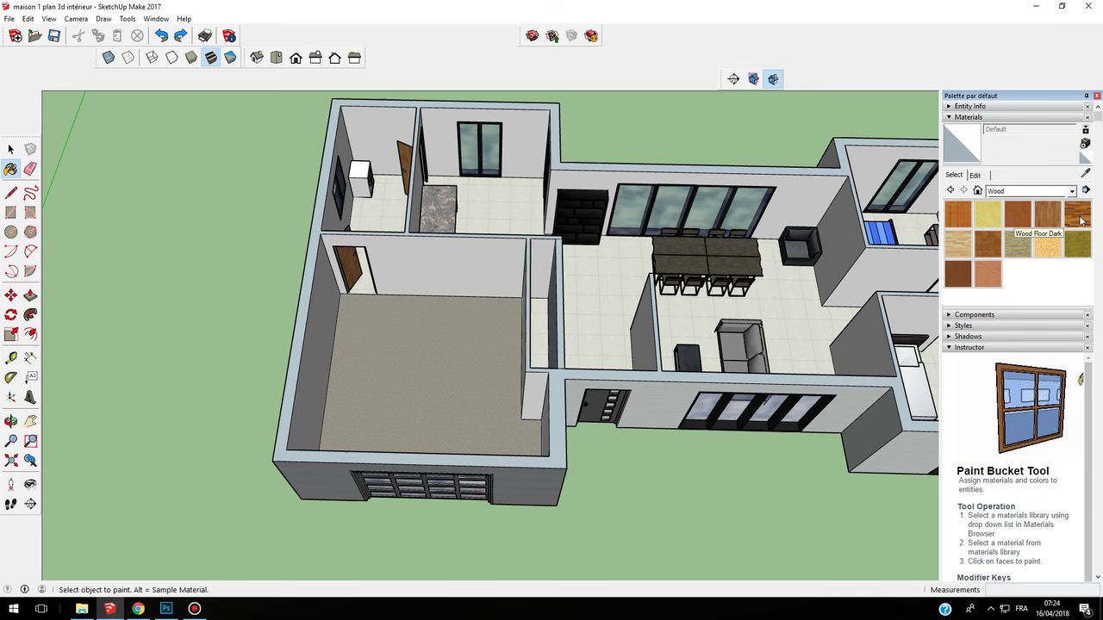
# Step: Paint the living and bedroom floors with Wood Floor Dark
pyautogui.click(1081, 221)
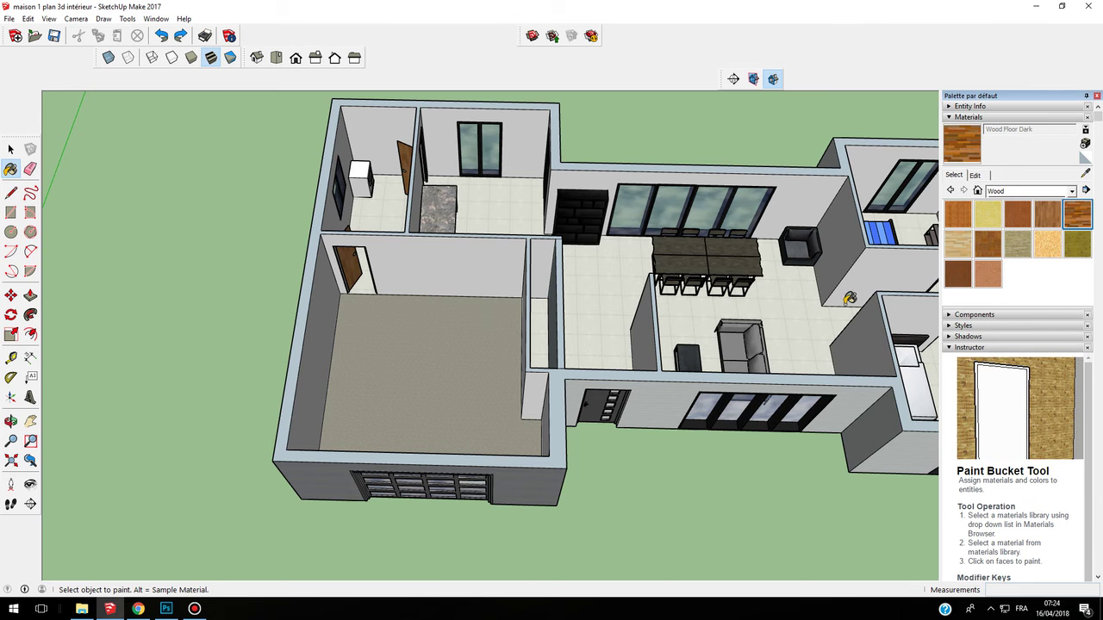
pyautogui.moveTo(850, 297); pyautogui.dragTo(573, 306, button='middle')
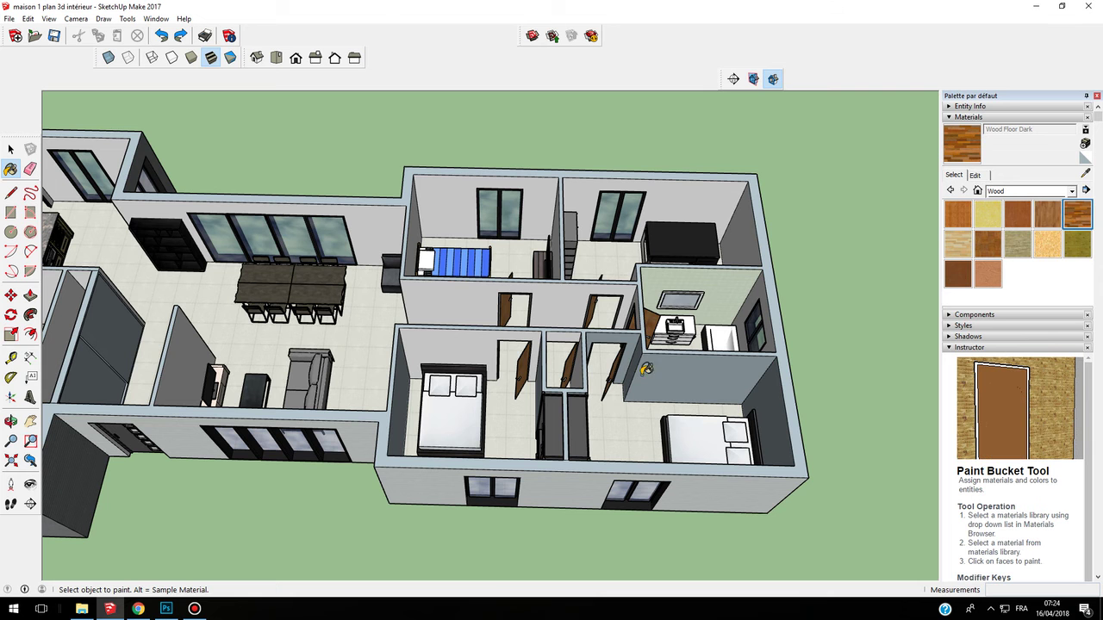
pyautogui.click(632, 424)
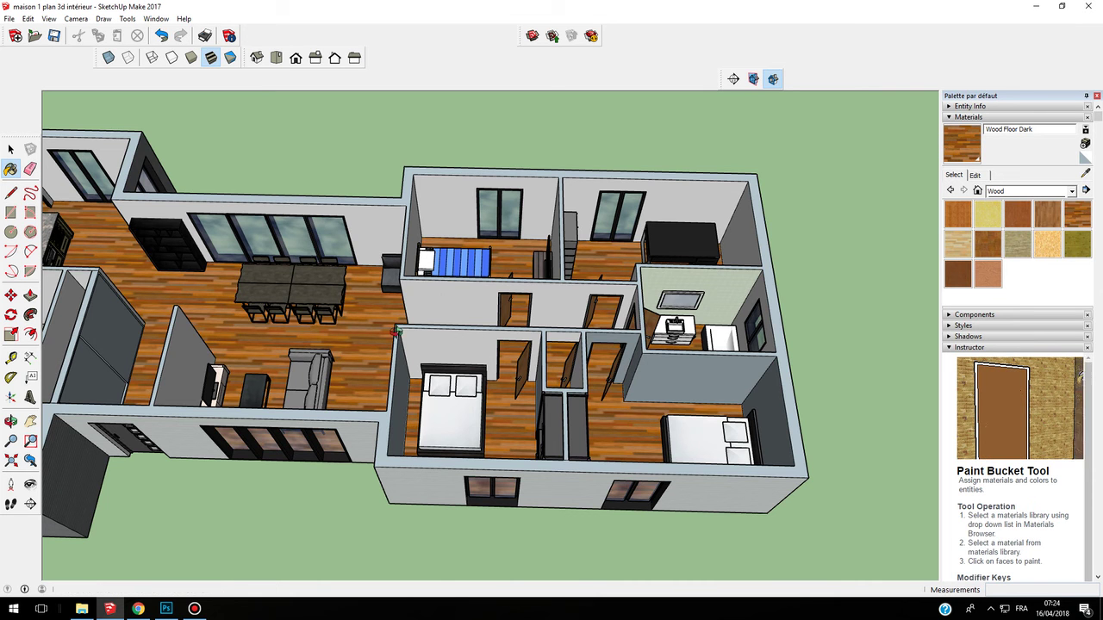
pyautogui.moveTo(395, 336)
pyautogui.mouseDown(button='middle')
pyautogui.moveTo(513, 268)
pyautogui.moveTo(504, 390)
pyautogui.moveTo(664, 360)
pyautogui.mouseUp(button='middle')
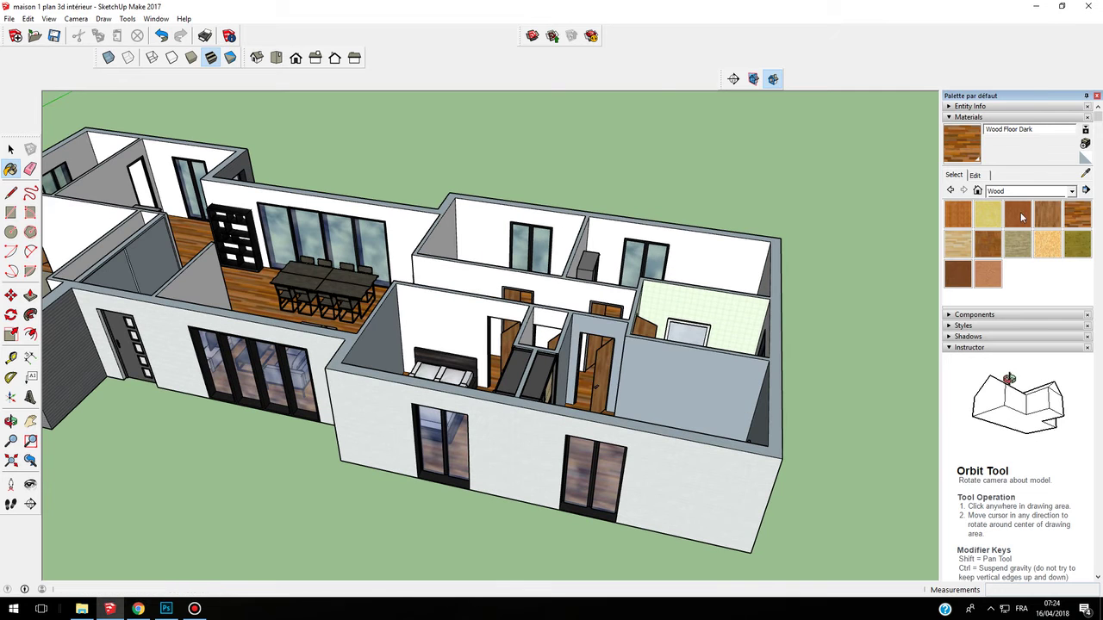
# Step: Browse the material collection list and close it with Wood still selected
pyautogui.click(1030, 190)
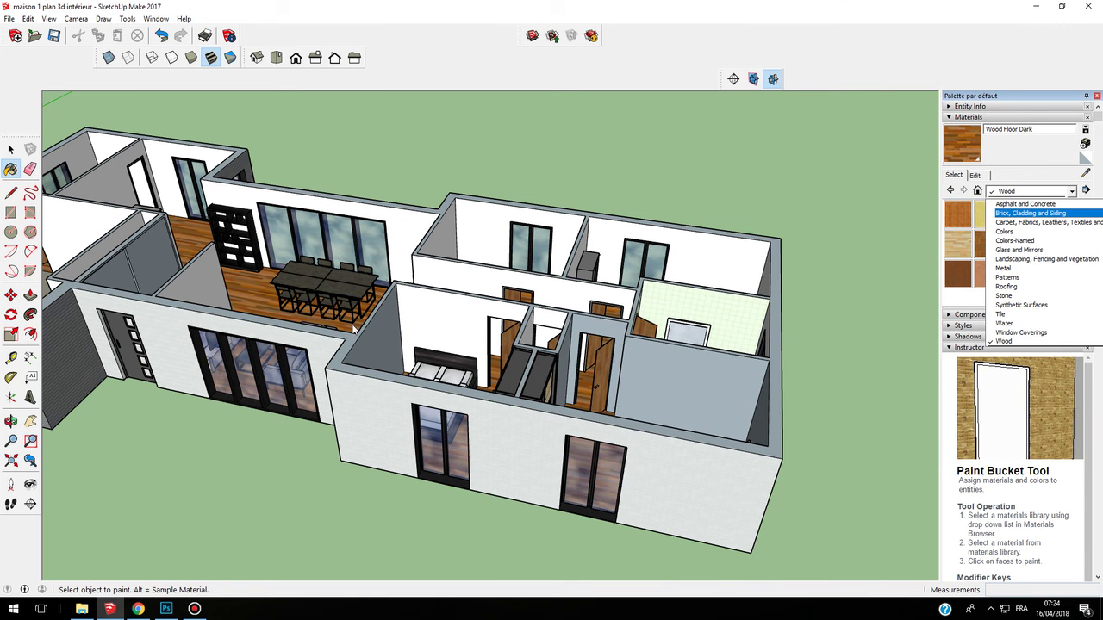
pyautogui.scroll(-2, 429, 298)
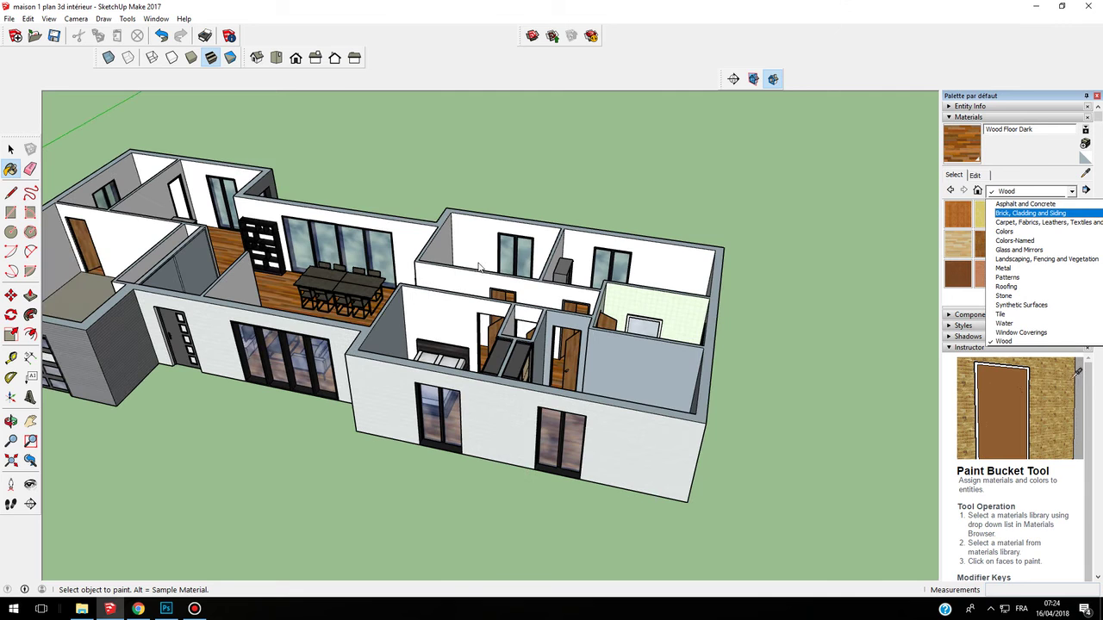
pyautogui.scroll(-5, 468, 291)
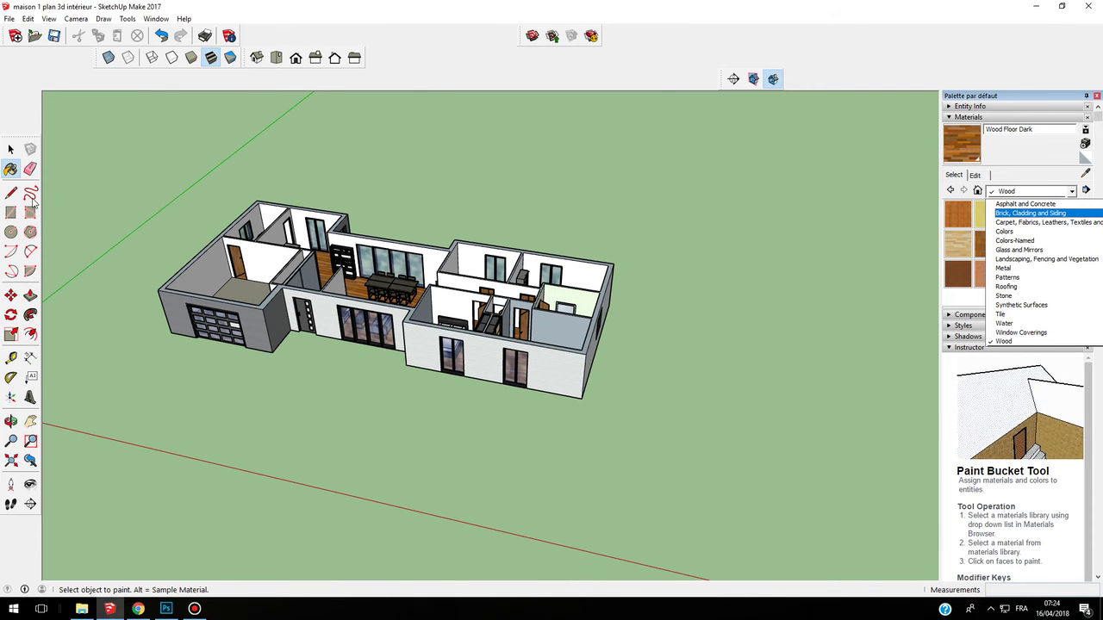
pyautogui.click(14, 218)
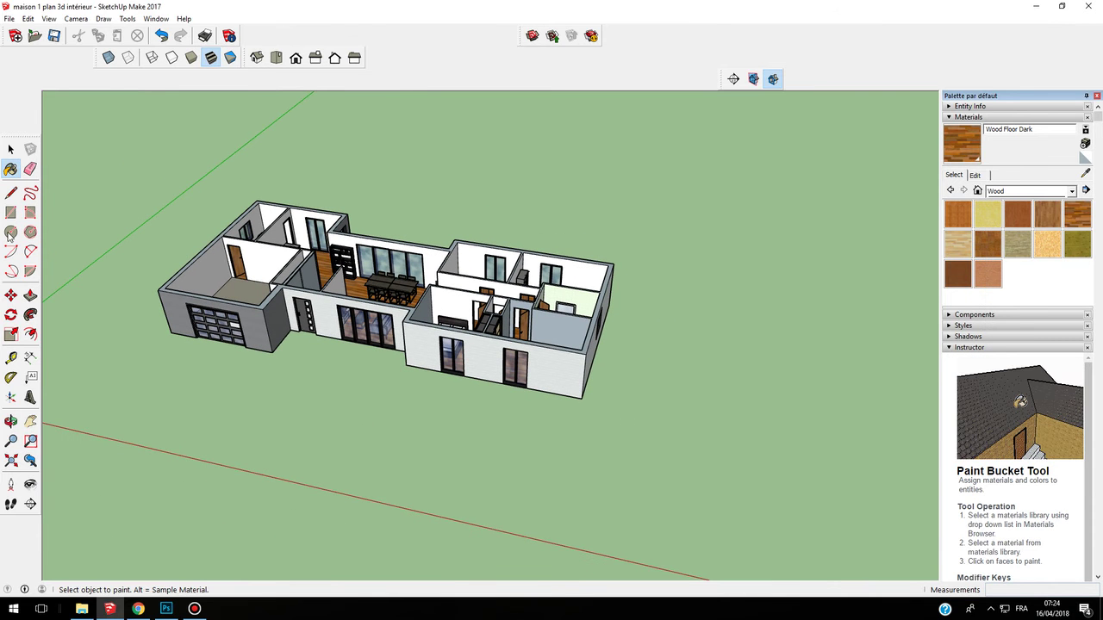
pyautogui.moveTo(325, 256); pyautogui.dragTo(123, 522, button='middle')
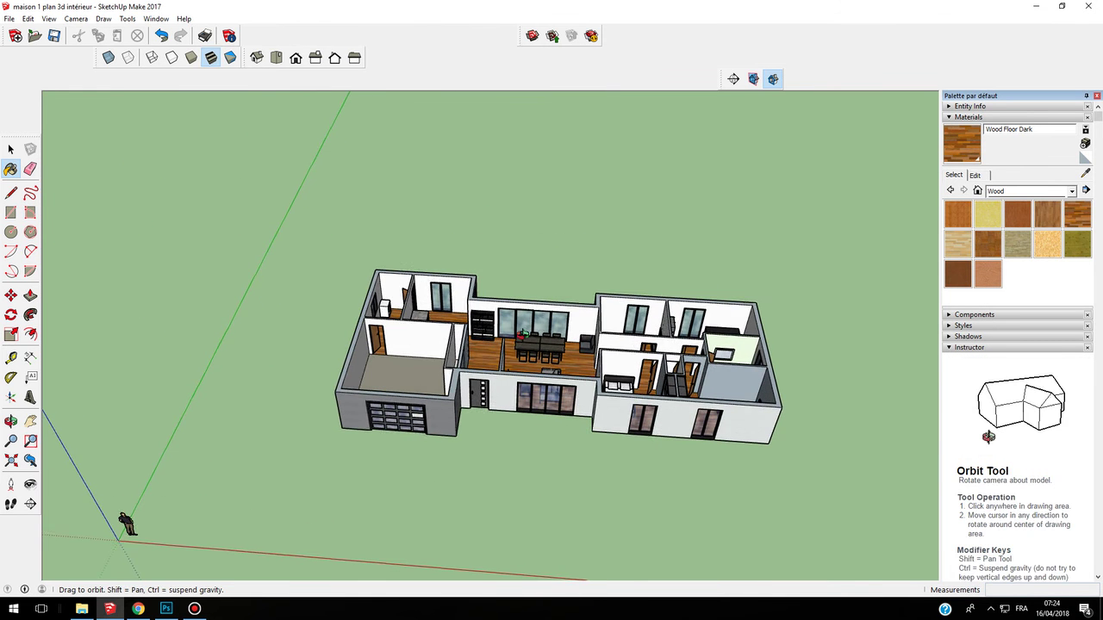
# Step: Draw a large rectangular ground face enclosing the whole house
pyautogui.click(10, 212)
pyautogui.click(330, 249)
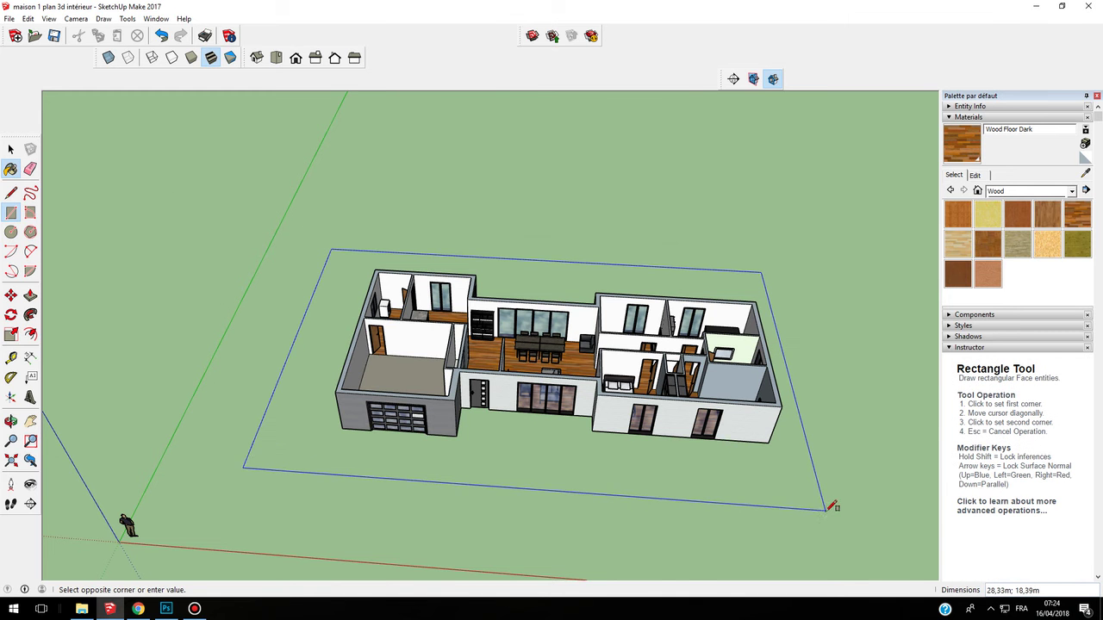
pyautogui.click(859, 517)
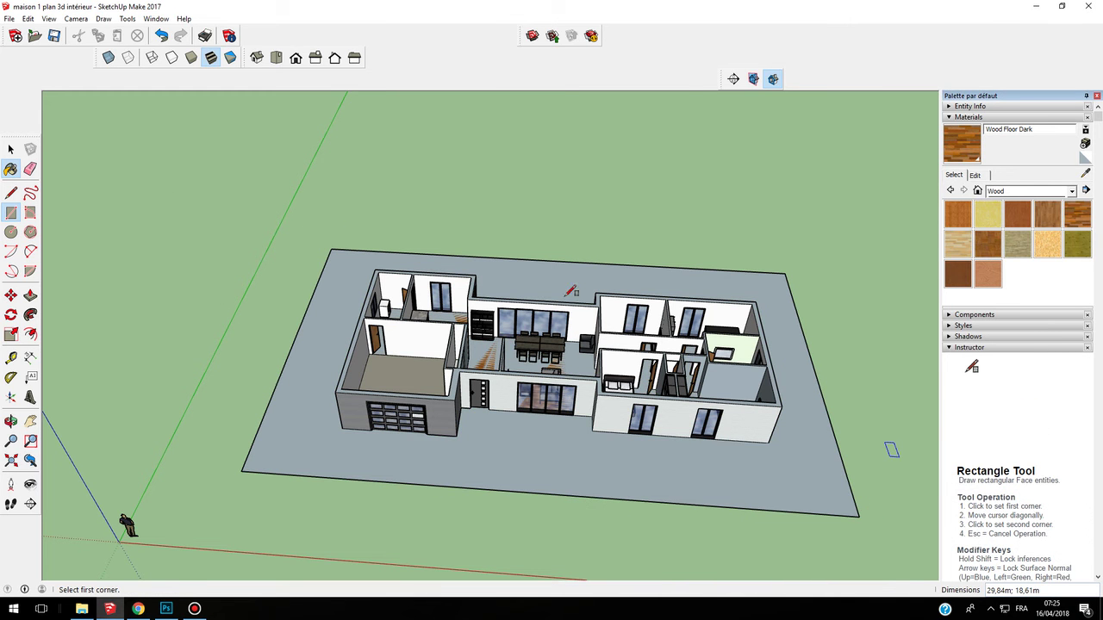
pyautogui.press('space')
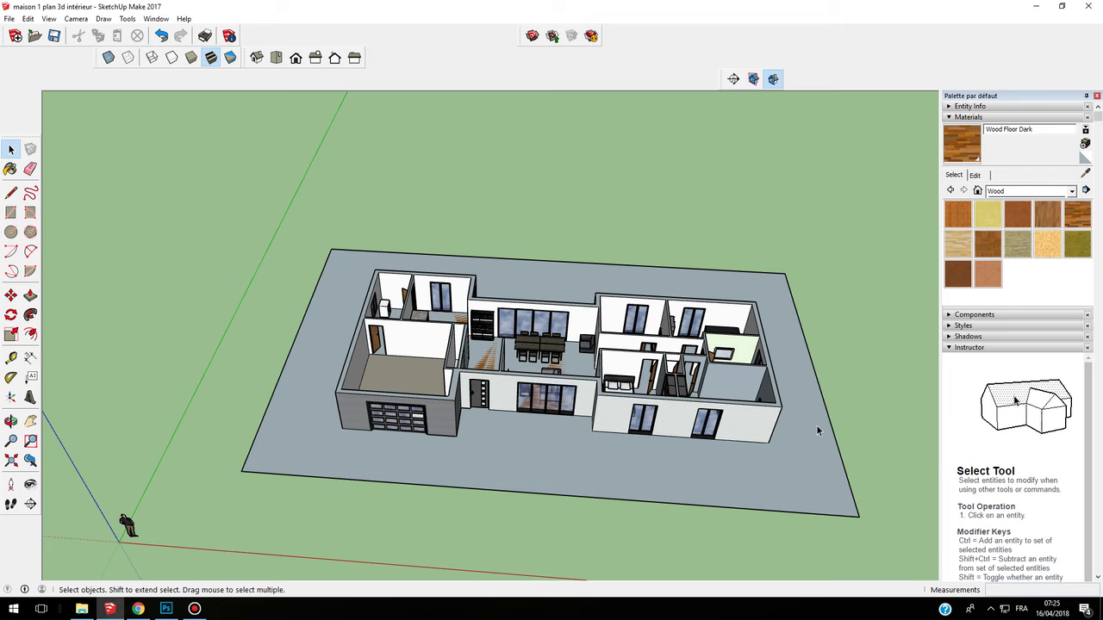
# Step: Switch the Materials browser to the Landscaping, Fencing and Vegetation collection
pyautogui.click(1023, 191)
pyautogui.scroll(2, 1027, 234)
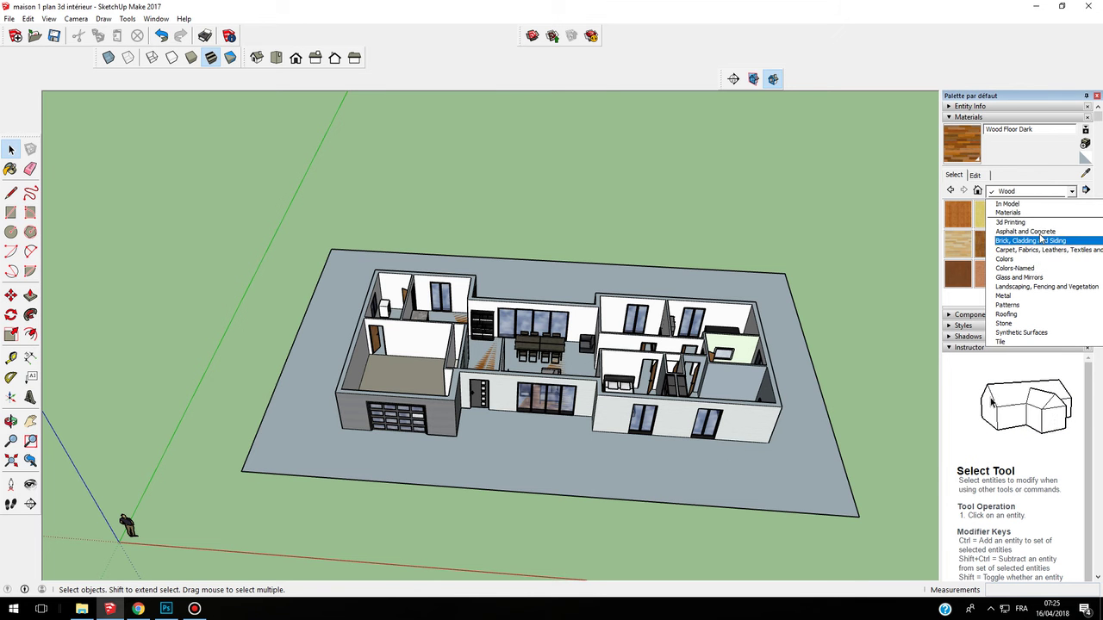
pyautogui.click(1020, 287)
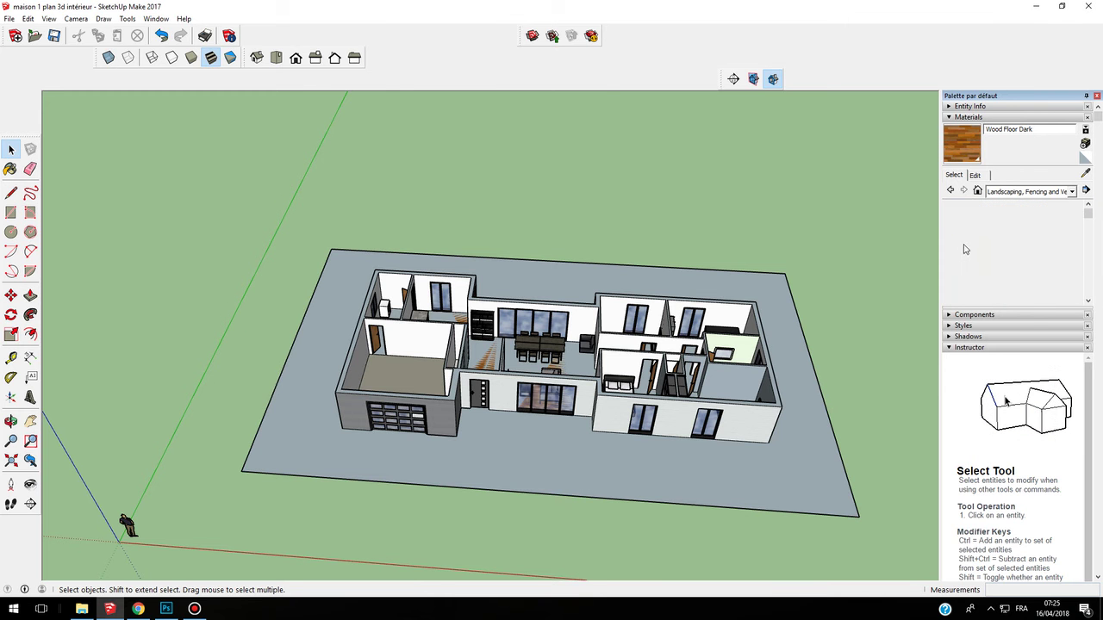
# Step: Paint the ground rectangle around the house with Grass Dark Green
pyautogui.moveTo(1087, 216); pyautogui.dragTo(1088, 282)
pyautogui.scroll(3, 991, 243)
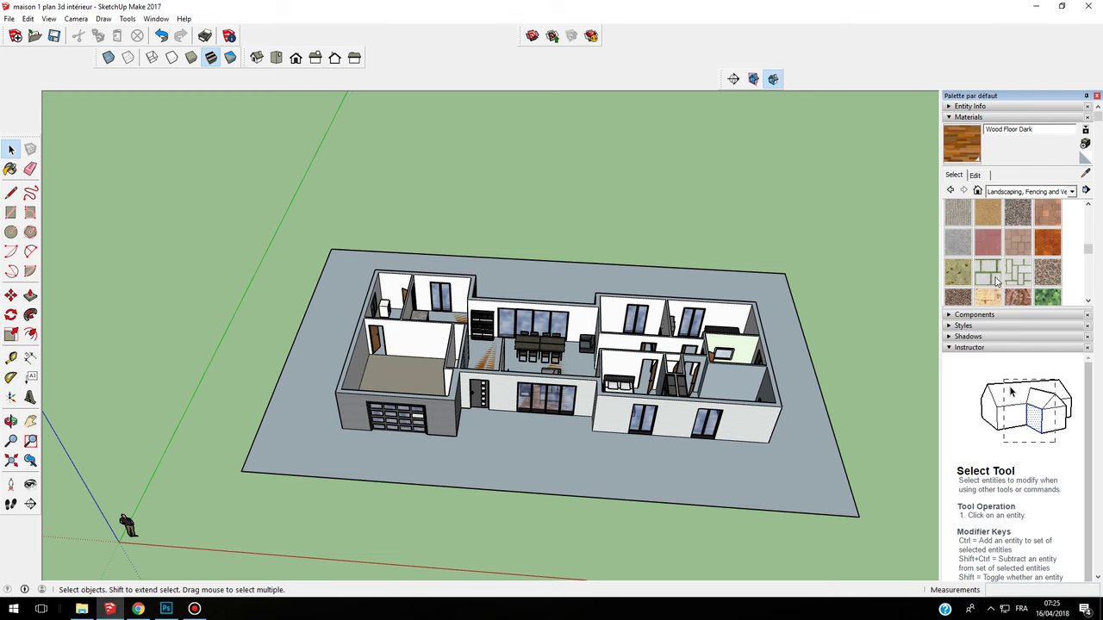
pyautogui.scroll(3, 997, 282)
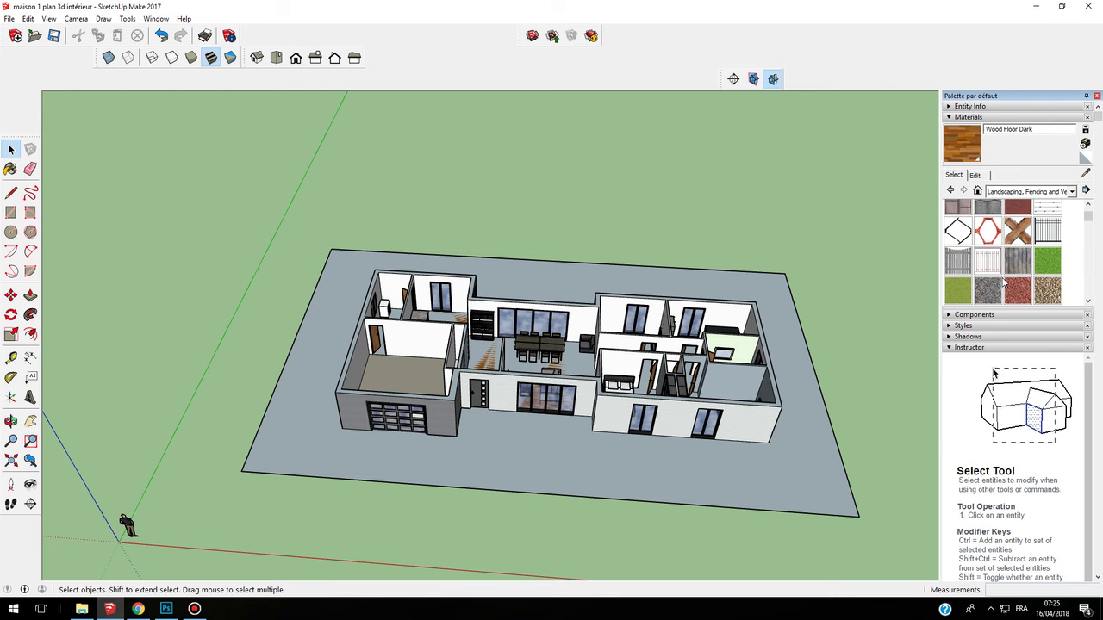
pyautogui.click(1048, 259)
pyautogui.click(790, 458)
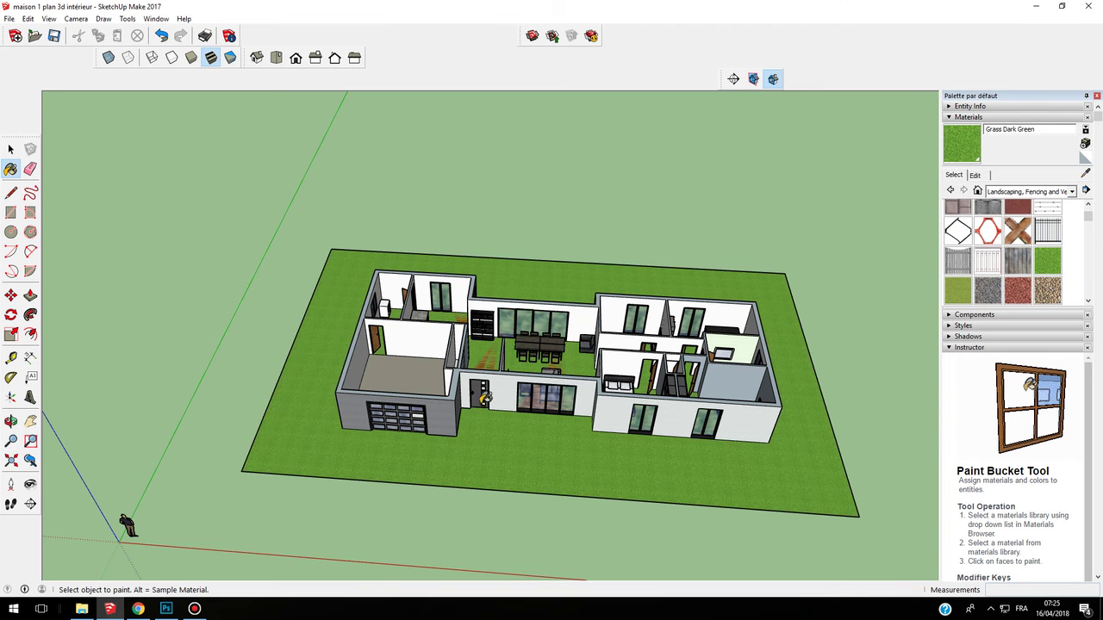
pyautogui.scroll(2, 515, 394)
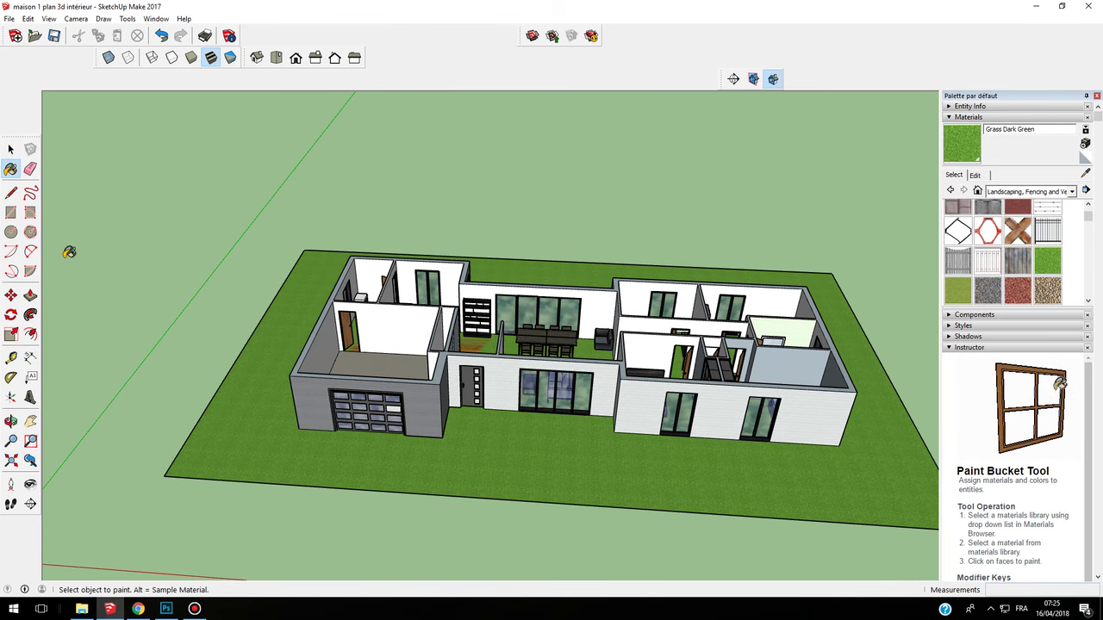
# Step: Draw two line edges from the front door to the lawn's edge to outline a path
pyautogui.click(11, 193)
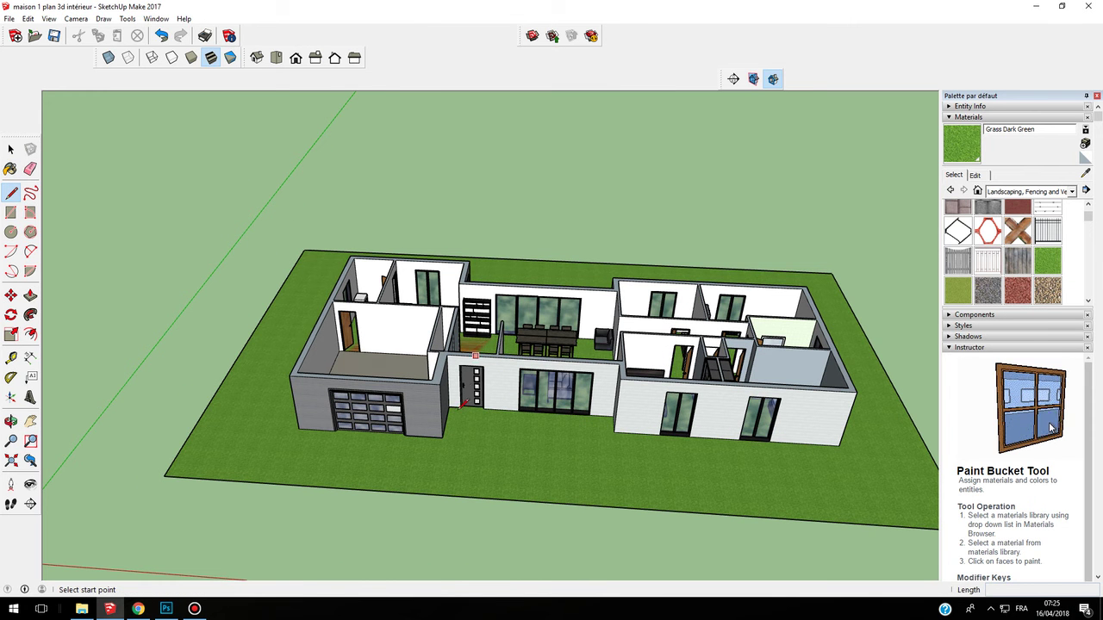
pyautogui.scroll(2, 482, 404)
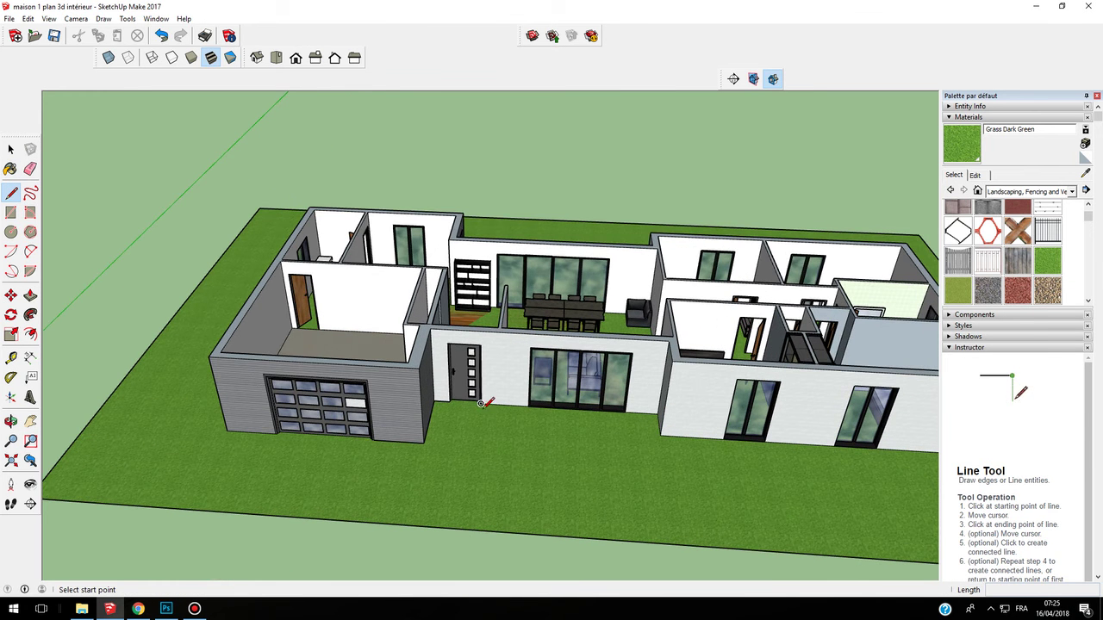
pyautogui.click(480, 403)
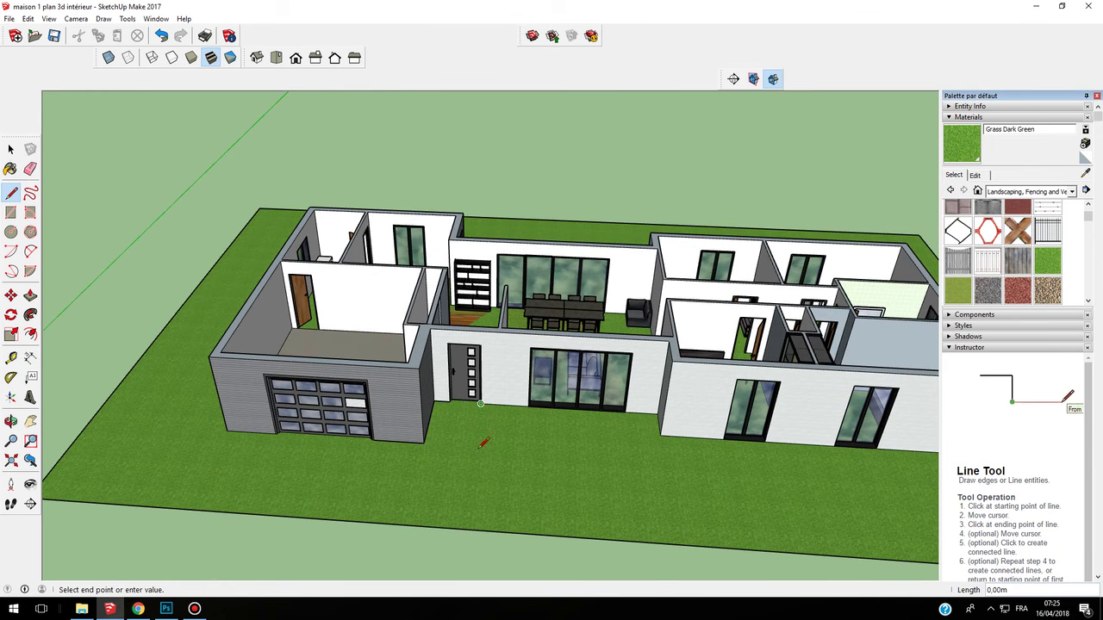
pyautogui.click(461, 527)
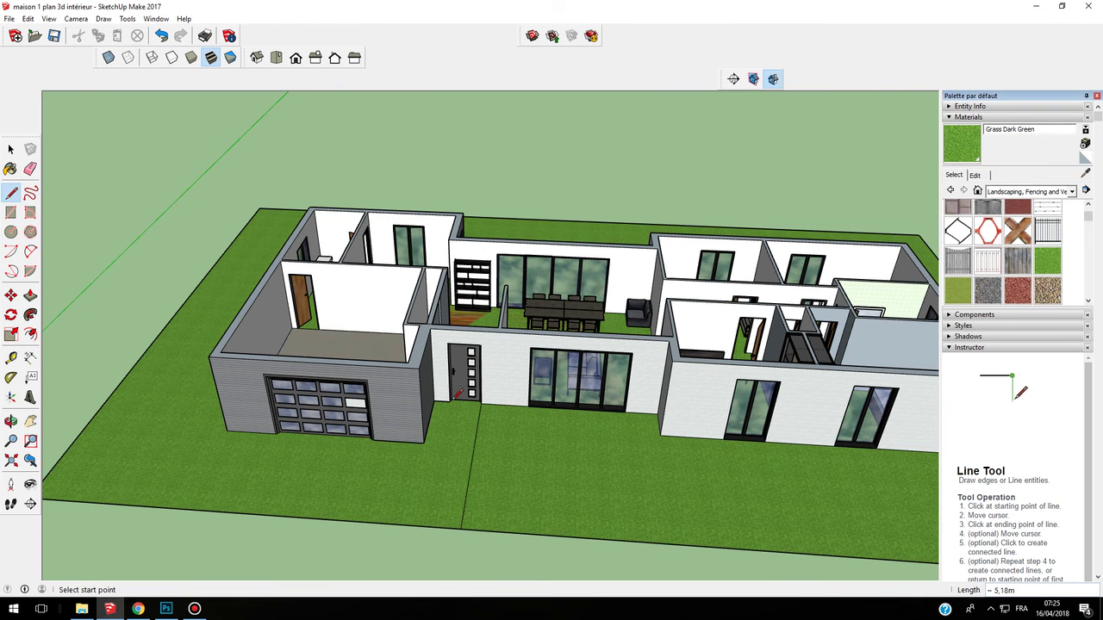
pyautogui.scroll(3, 461, 403)
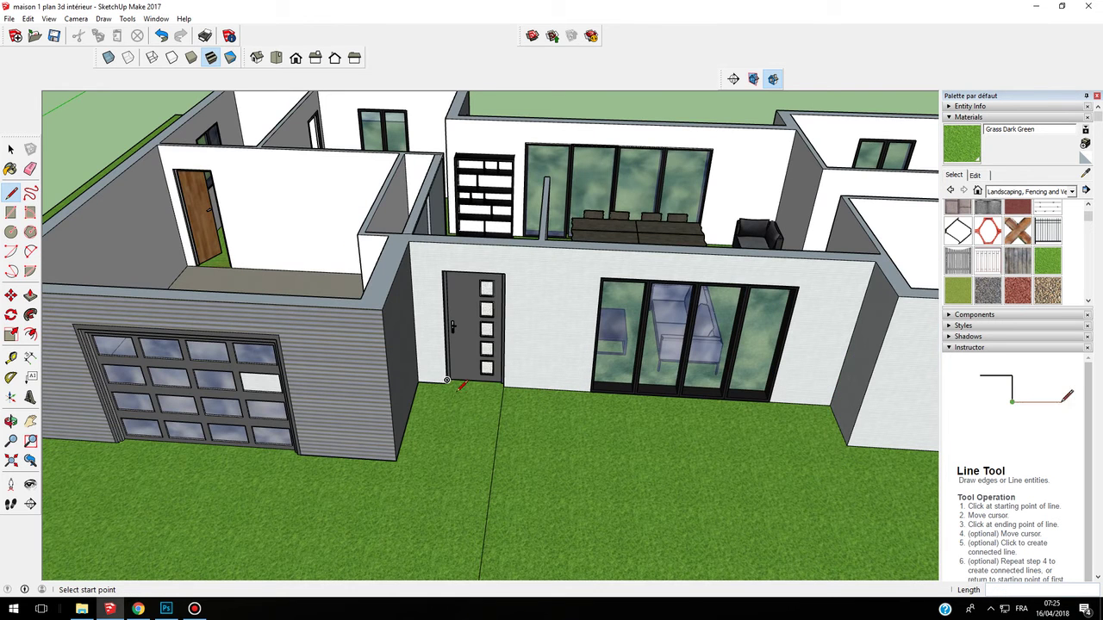
pyautogui.scroll(-3, 444, 464)
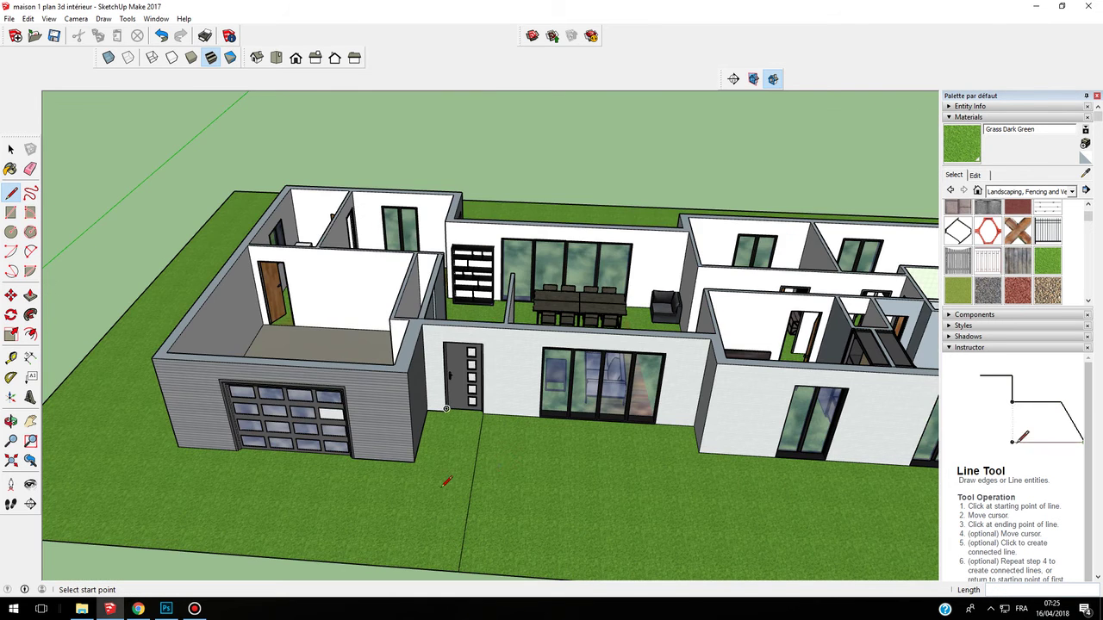
pyautogui.scroll(5, 448, 445)
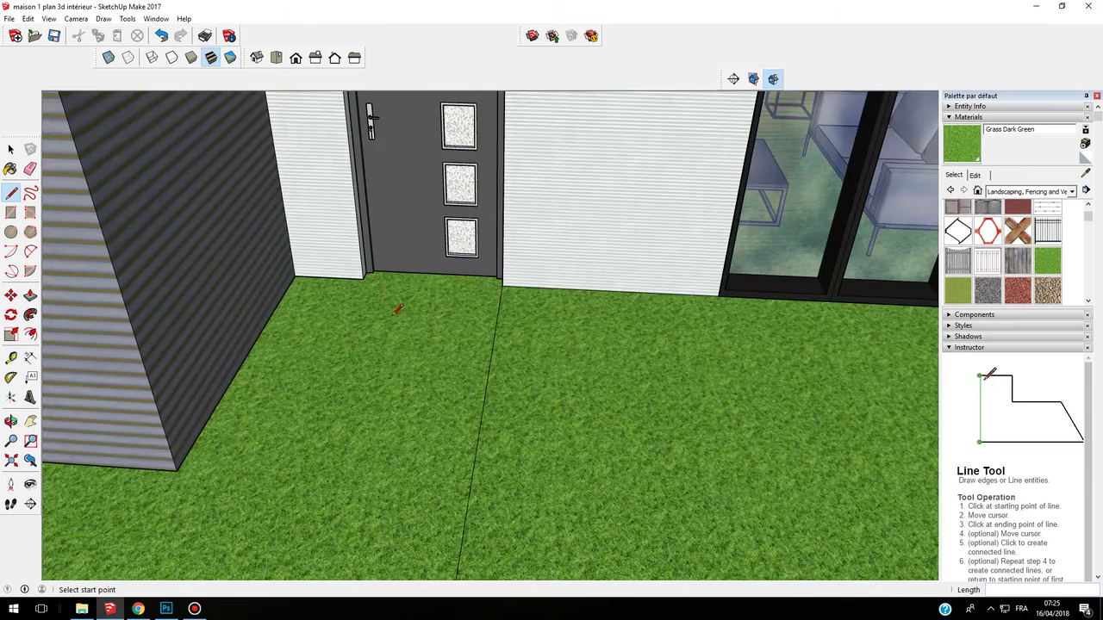
pyautogui.click(365, 273)
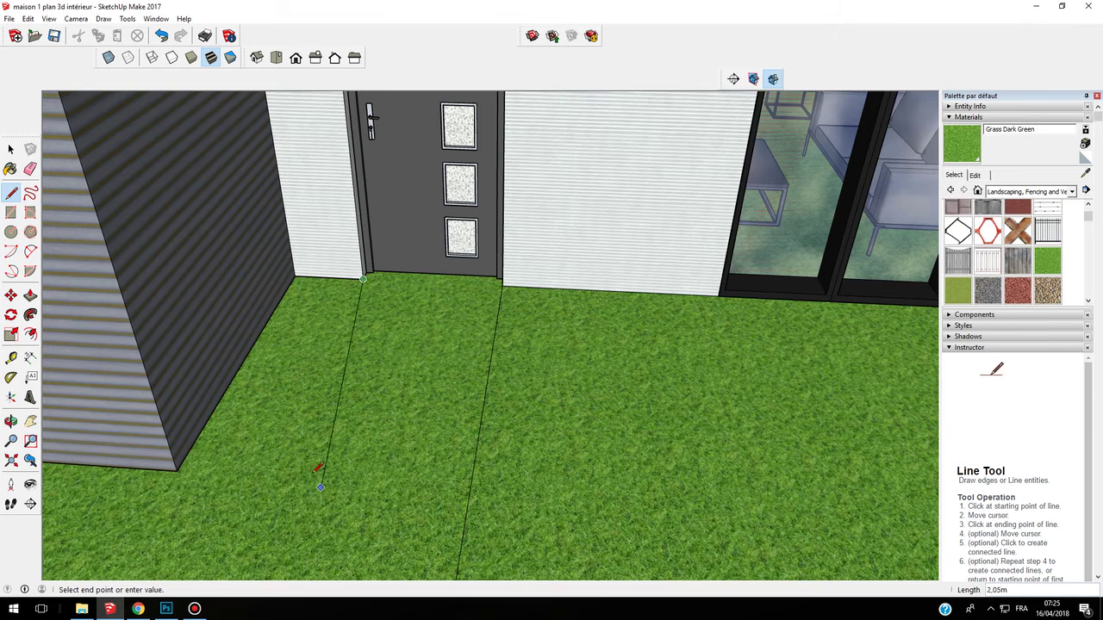
pyautogui.scroll(-2, 312, 457)
pyautogui.scroll(-6, 312, 457)
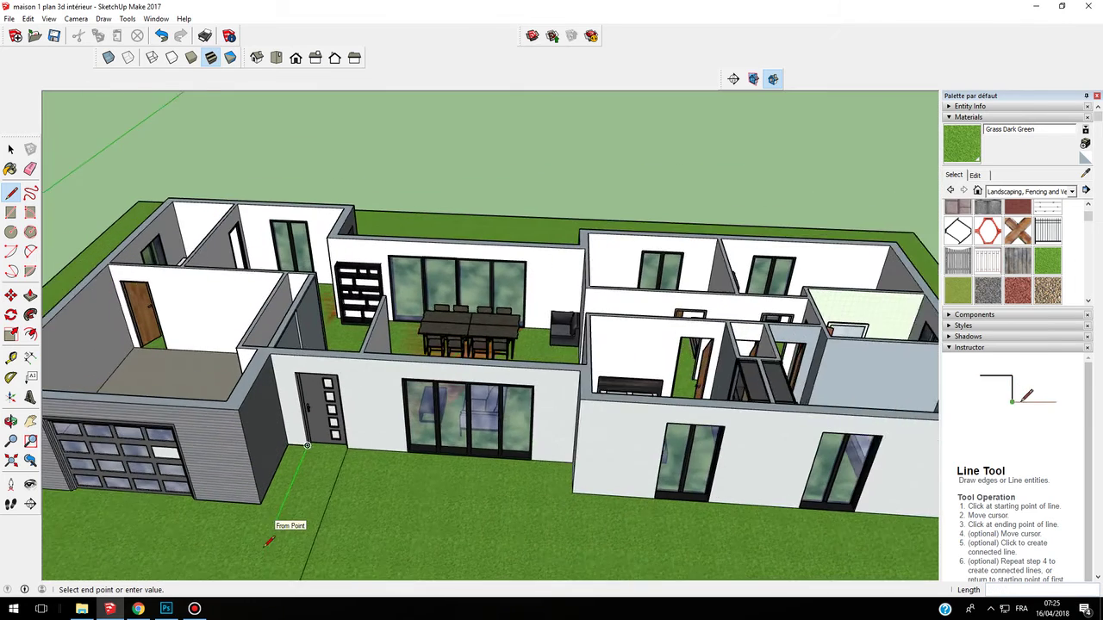
pyautogui.moveTo(265, 538); pyautogui.dragTo(281, 491, button='middle')
pyautogui.click(278, 491)
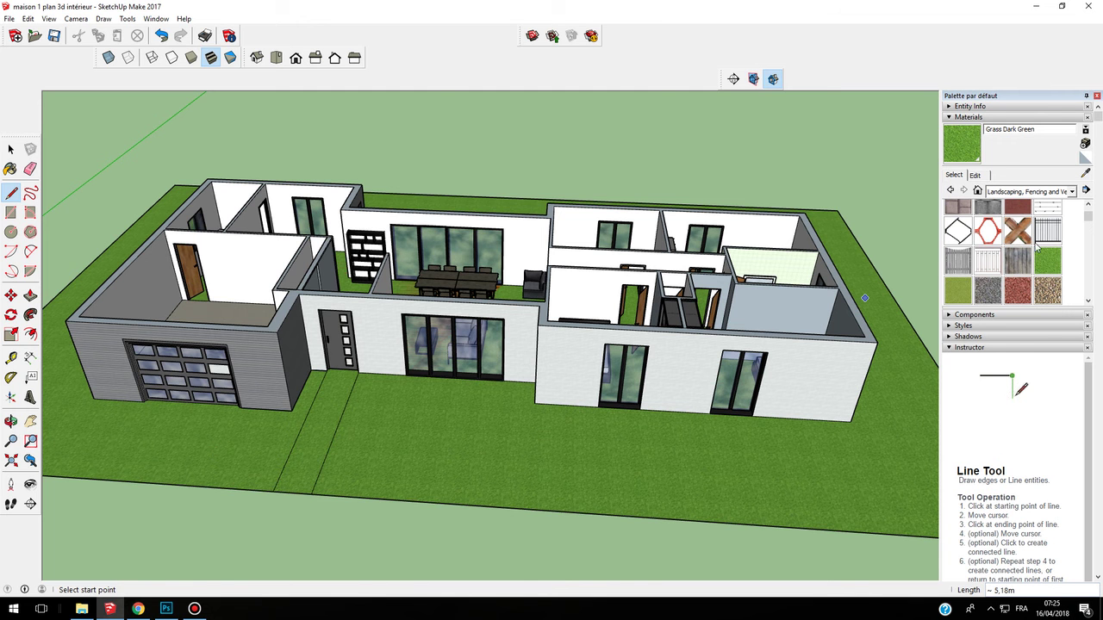
# Step: Pave the path strip in front of the door with Pavers with Grass Brick
pyautogui.scroll(1, 1025, 250)
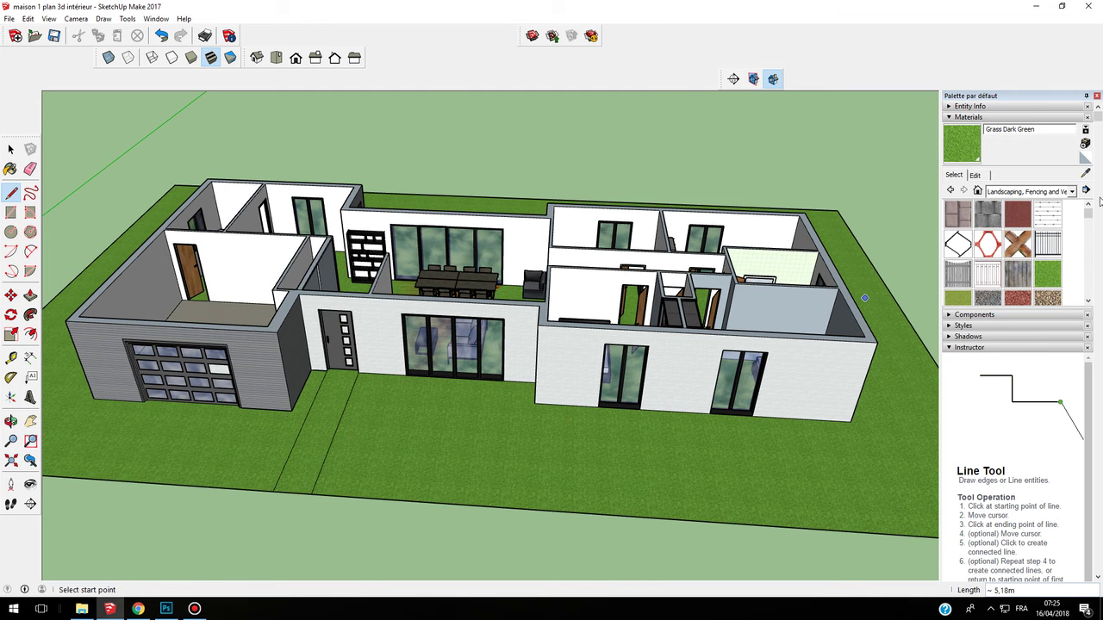
pyautogui.moveTo(1097, 226); pyautogui.dragTo(1096, 254)
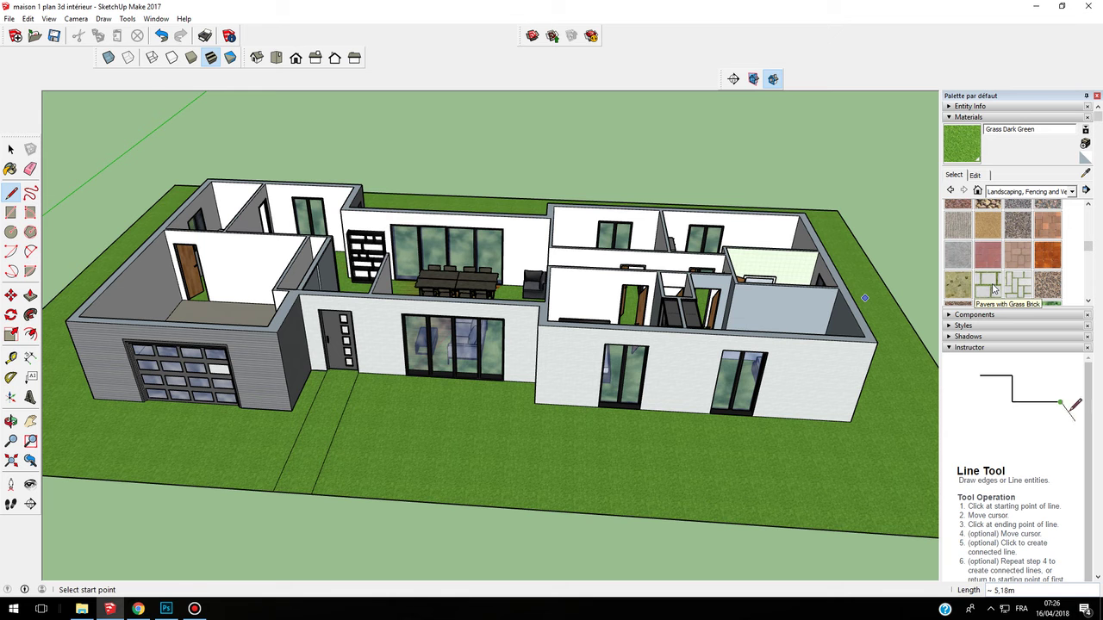
pyautogui.click(994, 288)
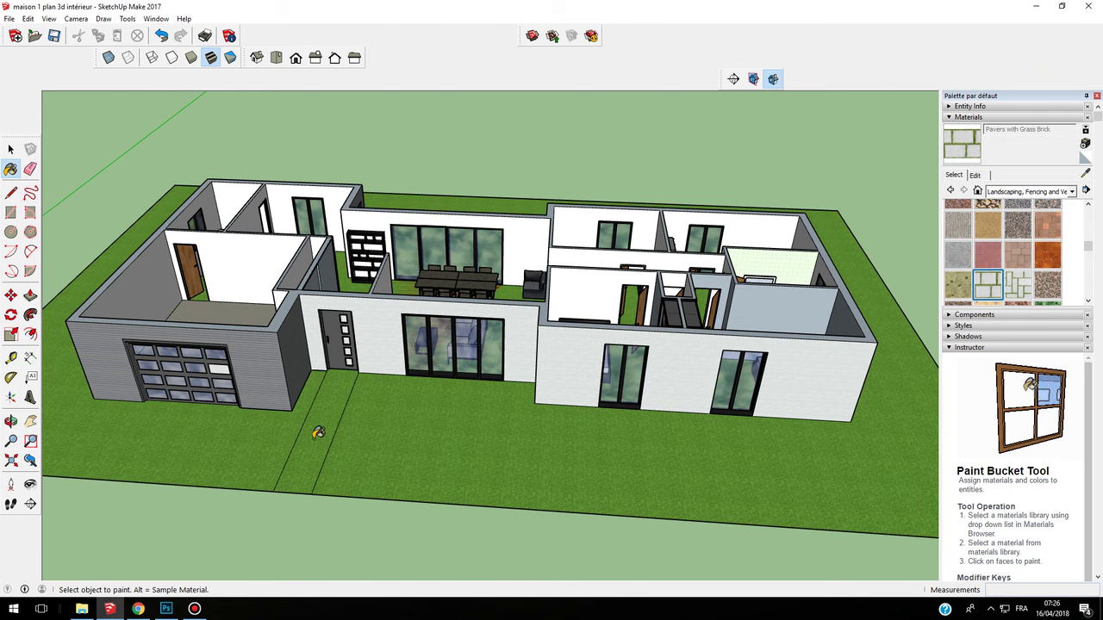
pyautogui.click(317, 392)
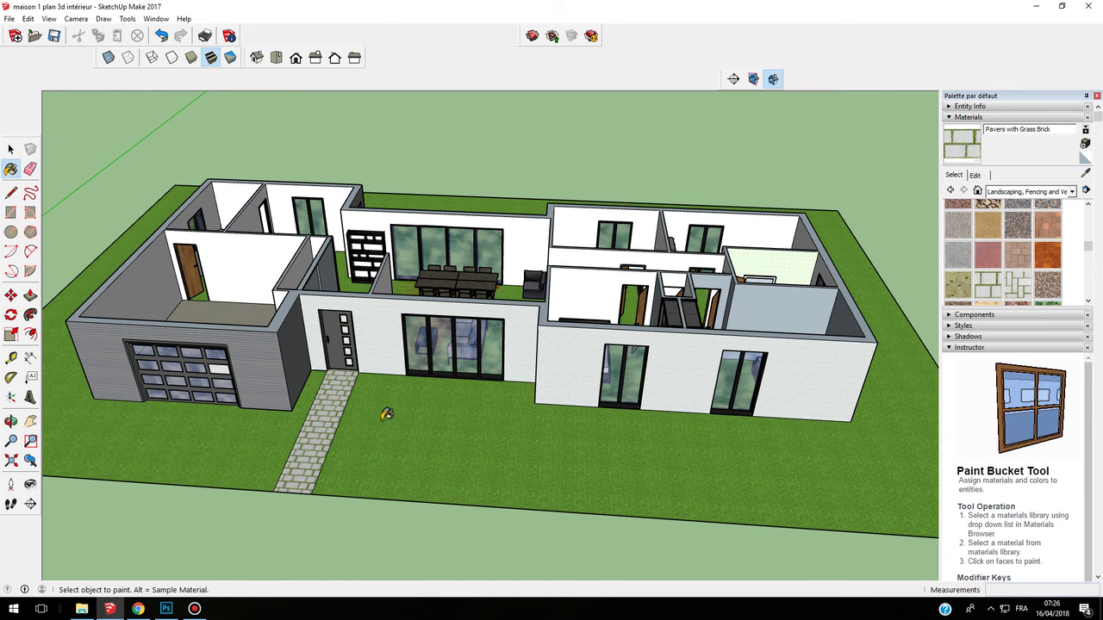
pyautogui.click(11, 212)
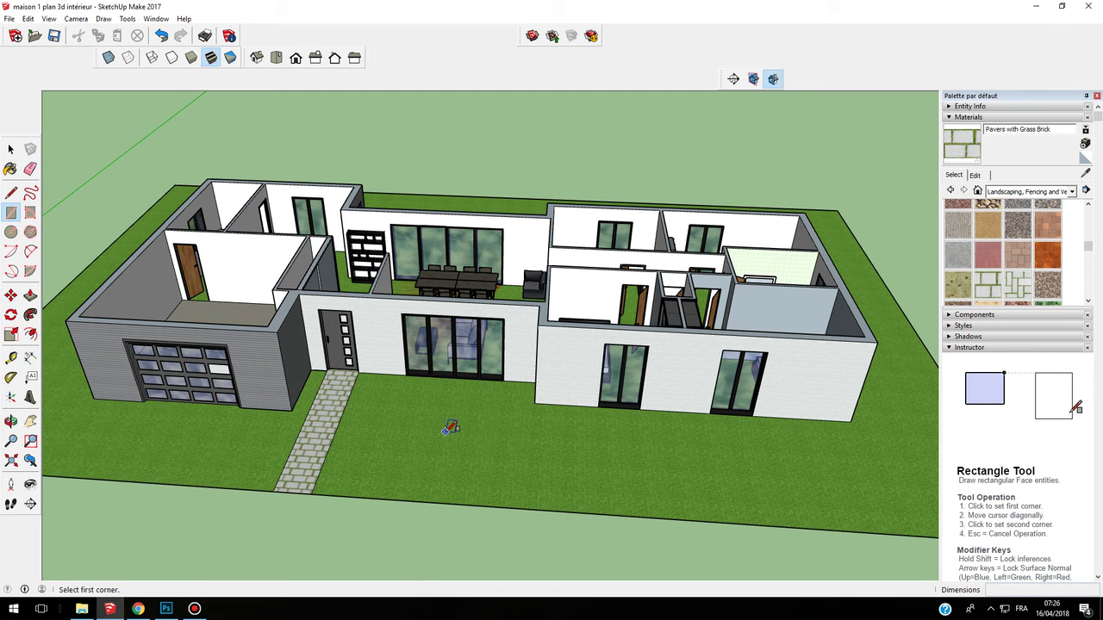
# Step: Draw a pool rectangle on the lawn and paint it with Water Pool
pyautogui.click(447, 426)
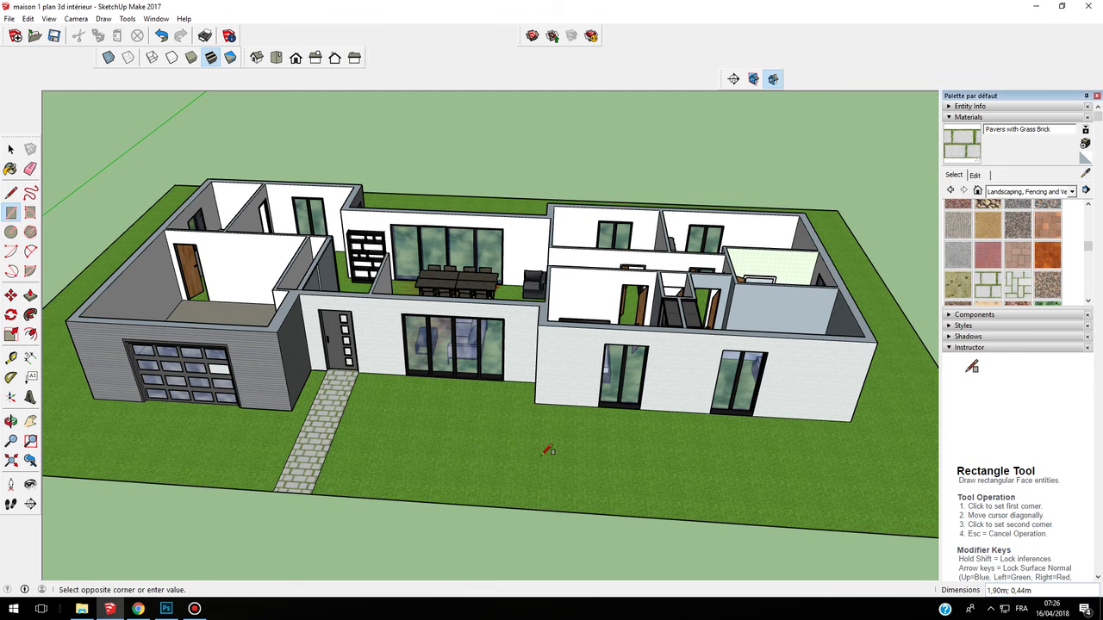
pyautogui.click(622, 501)
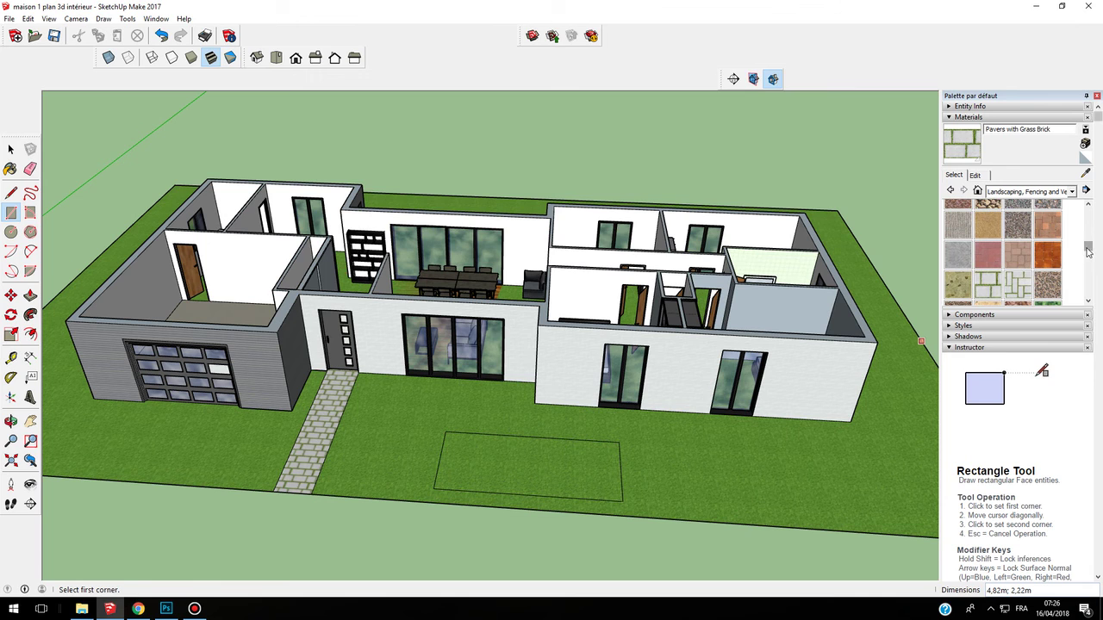
pyautogui.moveTo(1088, 248); pyautogui.dragTo(1087, 231)
pyautogui.click(1072, 191)
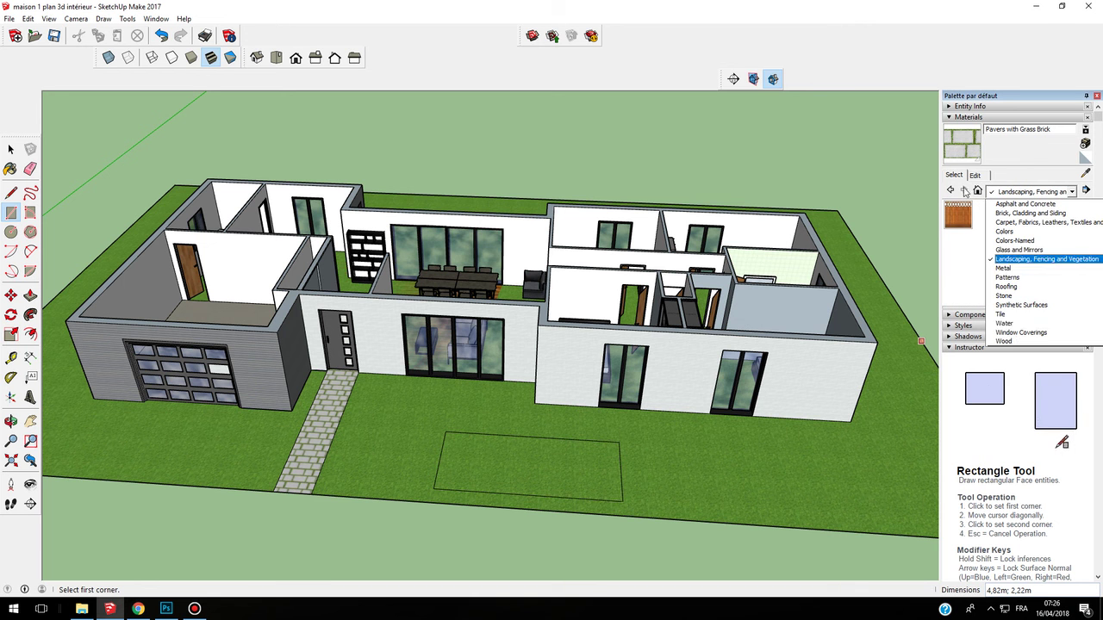
pyautogui.click(1002, 323)
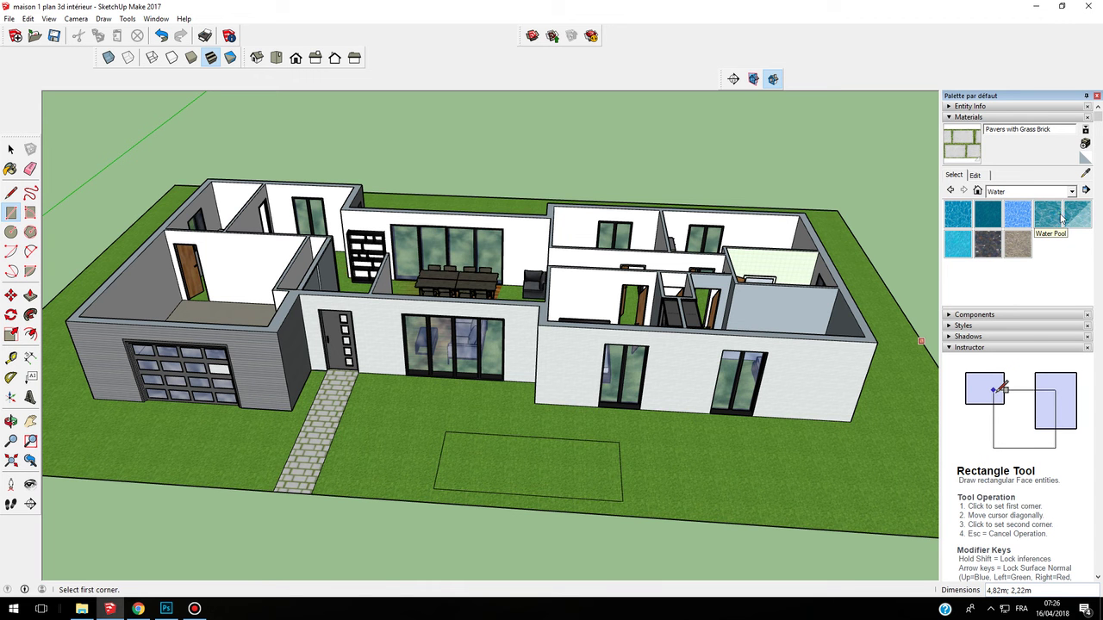
pyautogui.click(1060, 219)
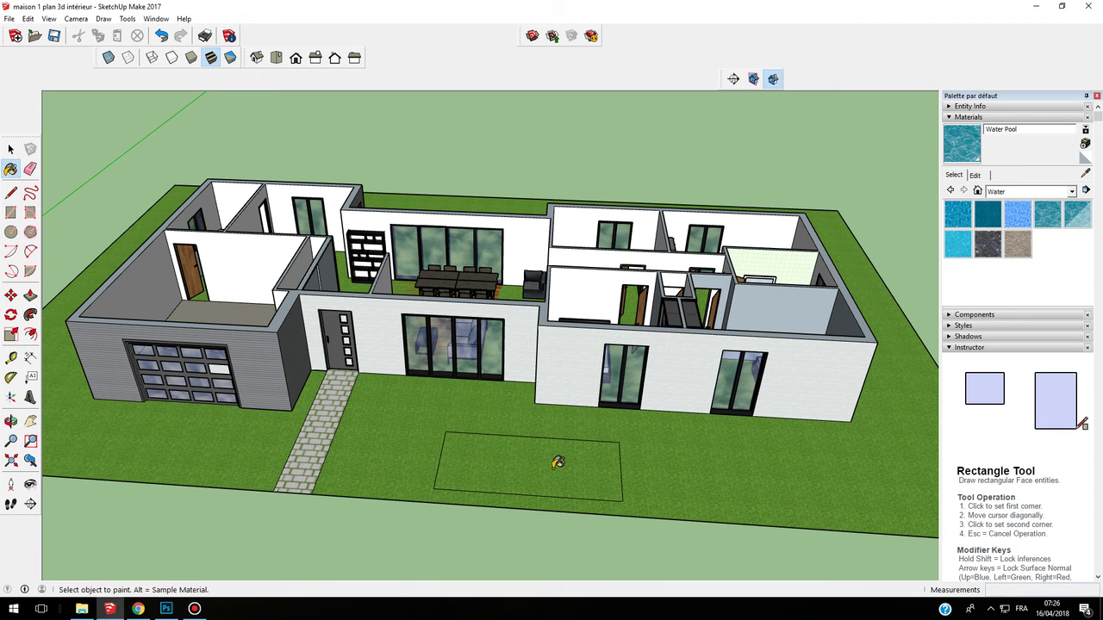
pyautogui.click(557, 463)
# Step: Orbit around the house and pool, then reselect the Water Pool swatch
pyautogui.moveTo(446, 440); pyautogui.dragTo(327, 380, button='middle')
pyautogui.click(1050, 195)
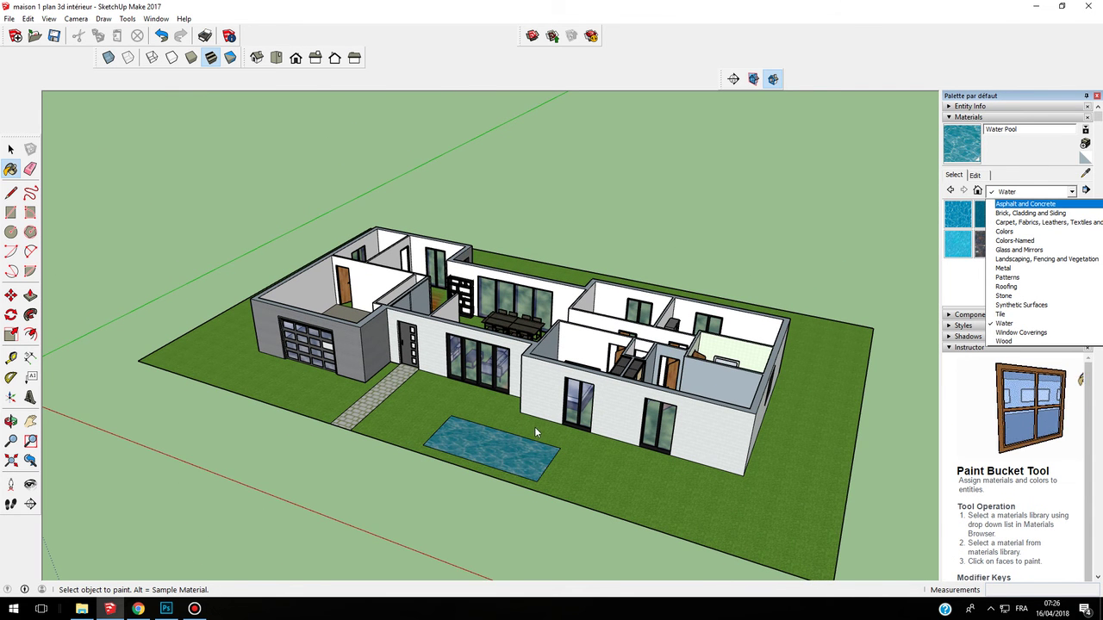
pyautogui.moveTo(534, 427); pyautogui.dragTo(598, 432, button='middle')
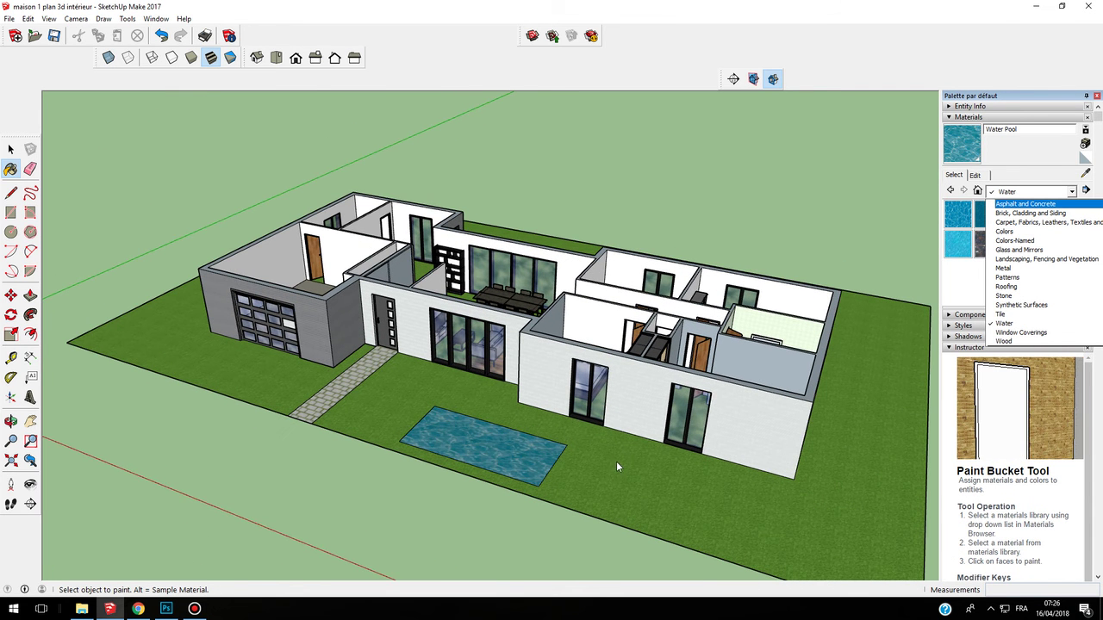
pyautogui.moveTo(508, 460); pyautogui.dragTo(546, 445, button='middle')
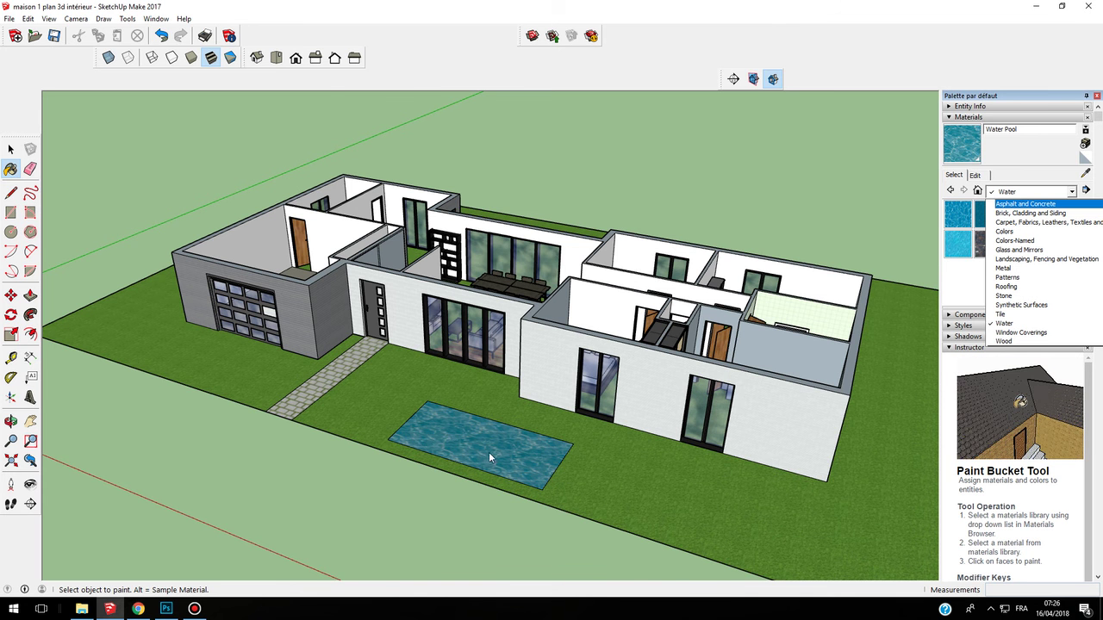
pyautogui.moveTo(489, 452); pyautogui.dragTo(551, 424, button='middle')
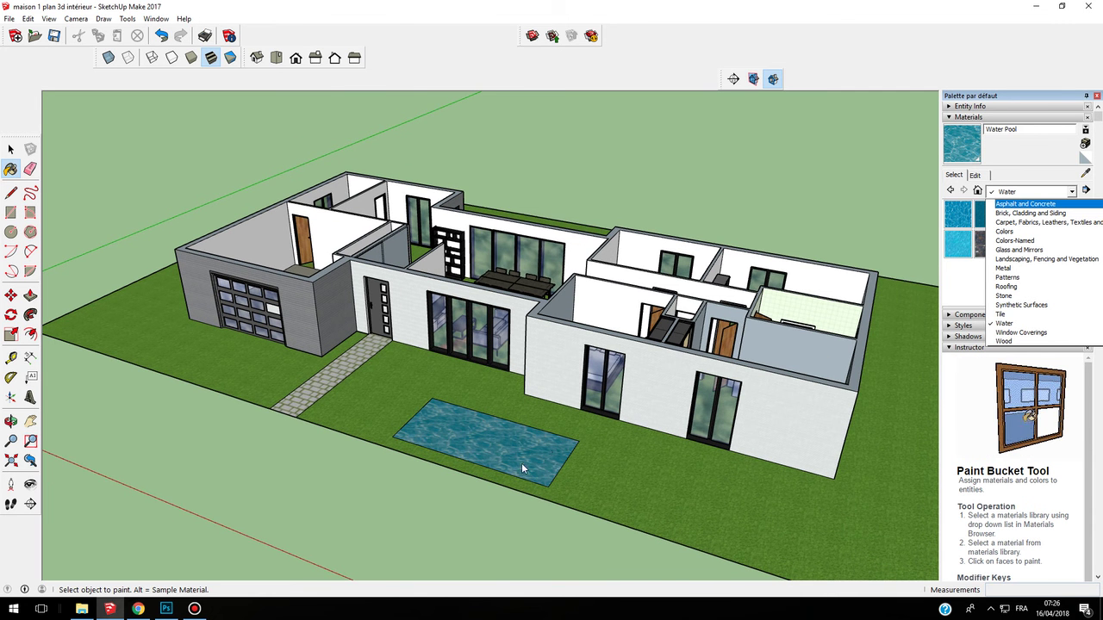
pyautogui.scroll(3, 521, 462)
pyautogui.click(544, 438)
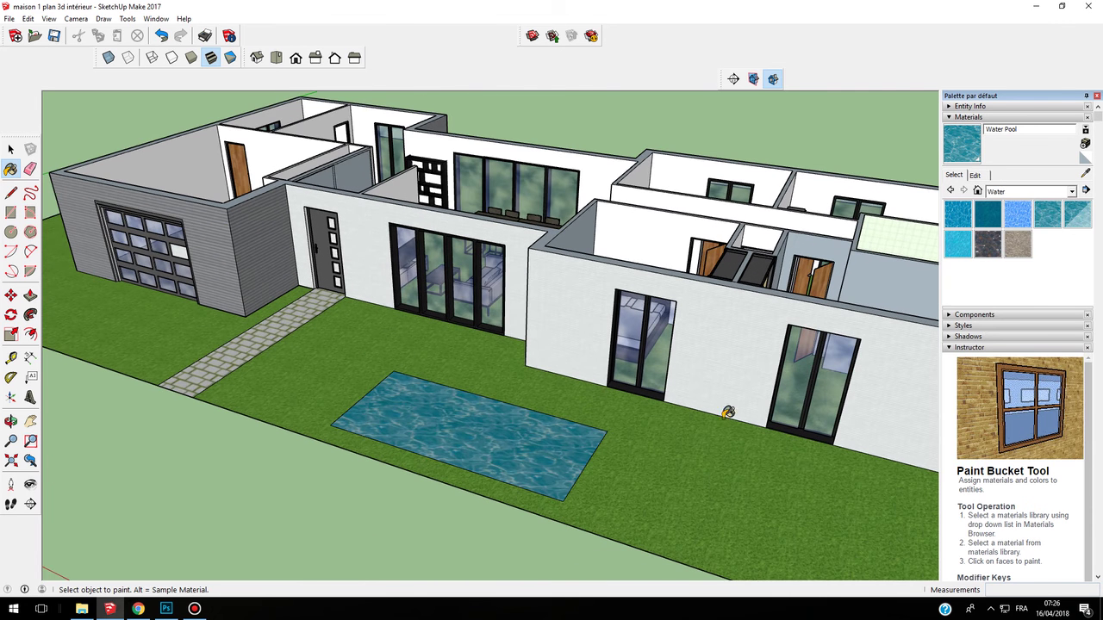
pyautogui.click(1059, 218)
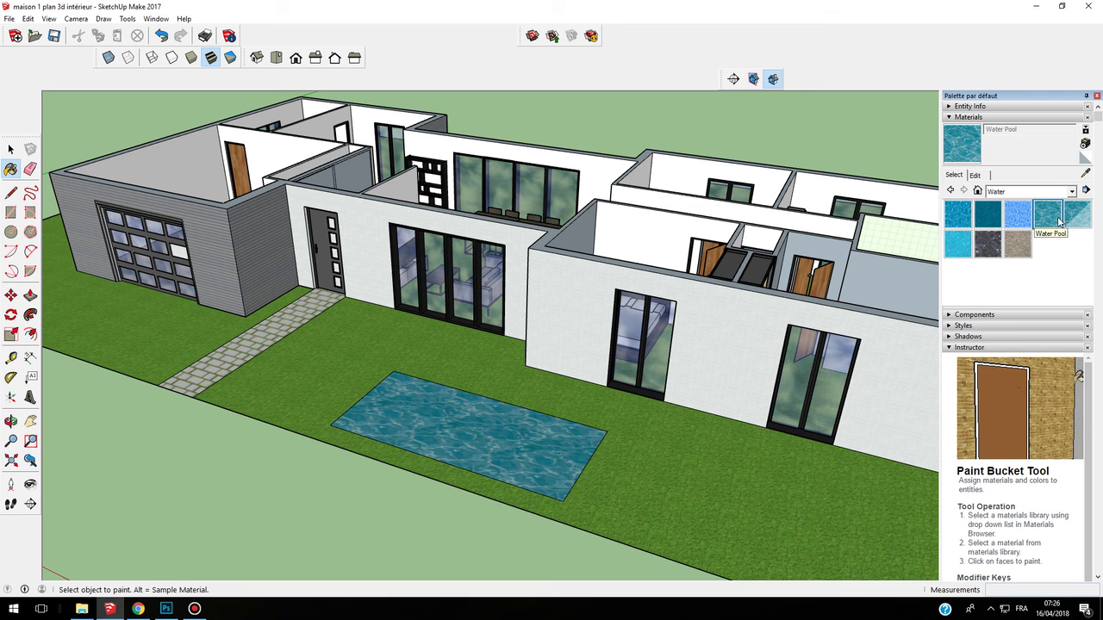
# Step: Create a new material from Water Pool and tint it deep blue on the colour wheel
pyautogui.click(1085, 145)
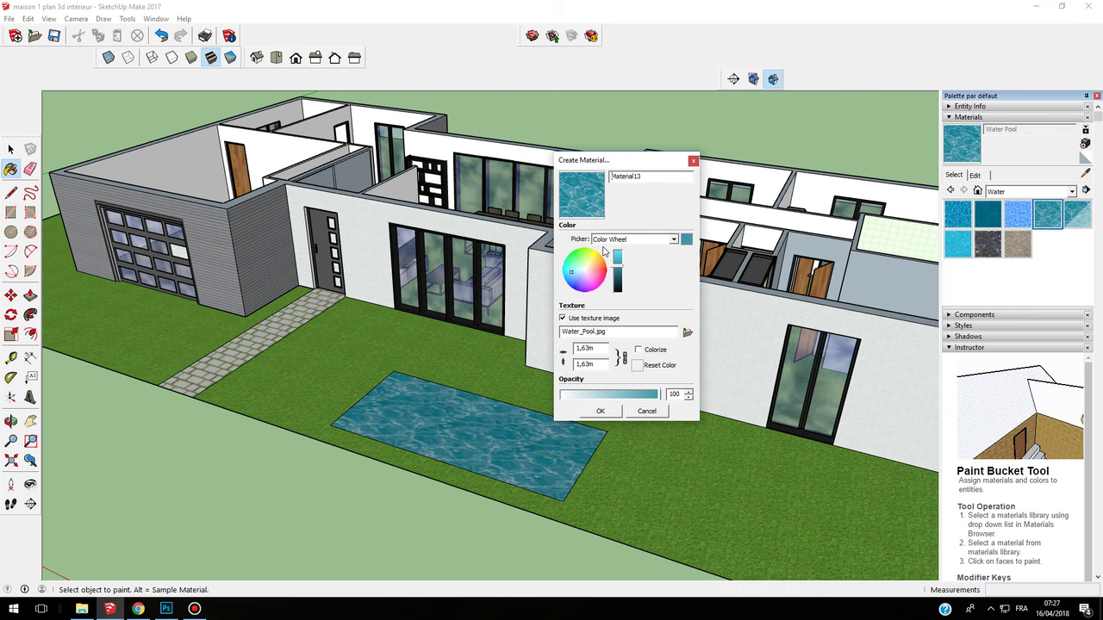
pyautogui.click(632, 242)
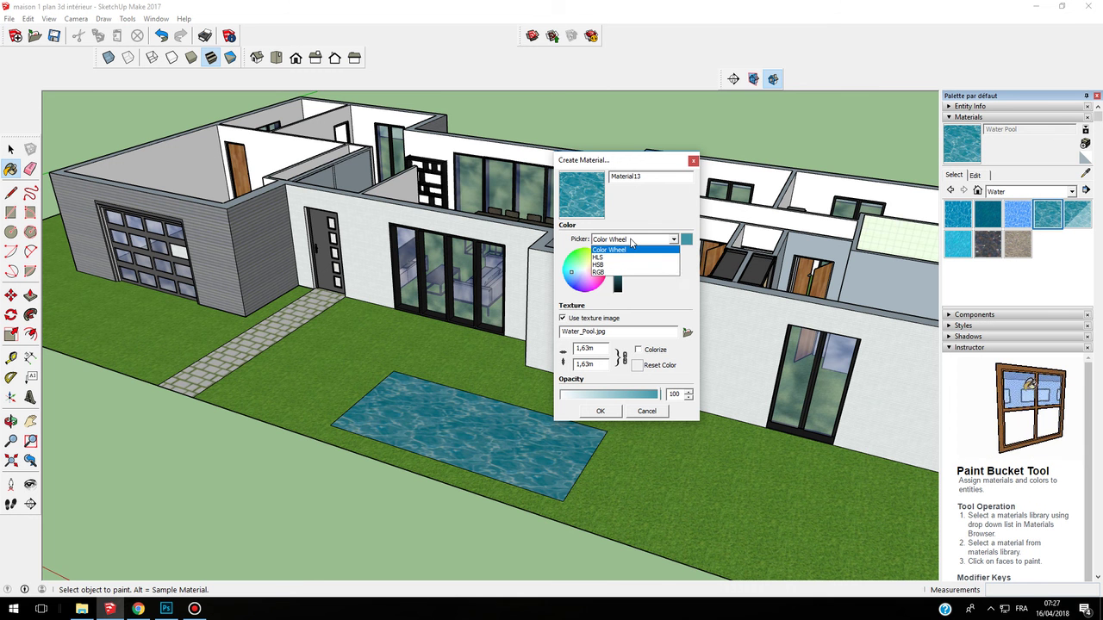
pyautogui.click(608, 257)
pyautogui.click(642, 240)
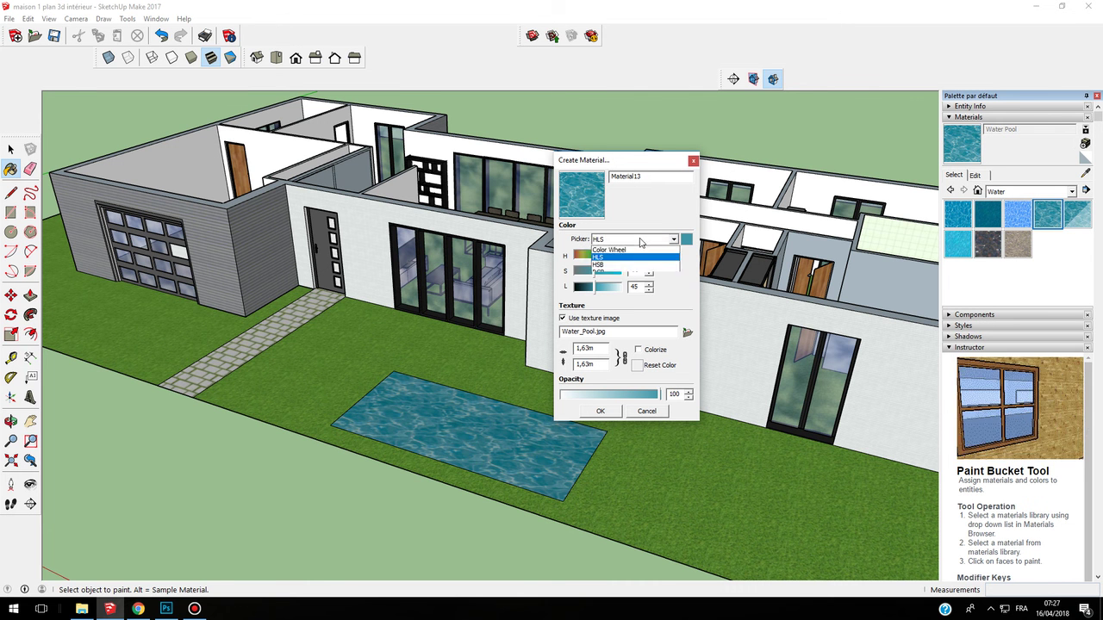
pyautogui.click(628, 264)
pyautogui.click(641, 239)
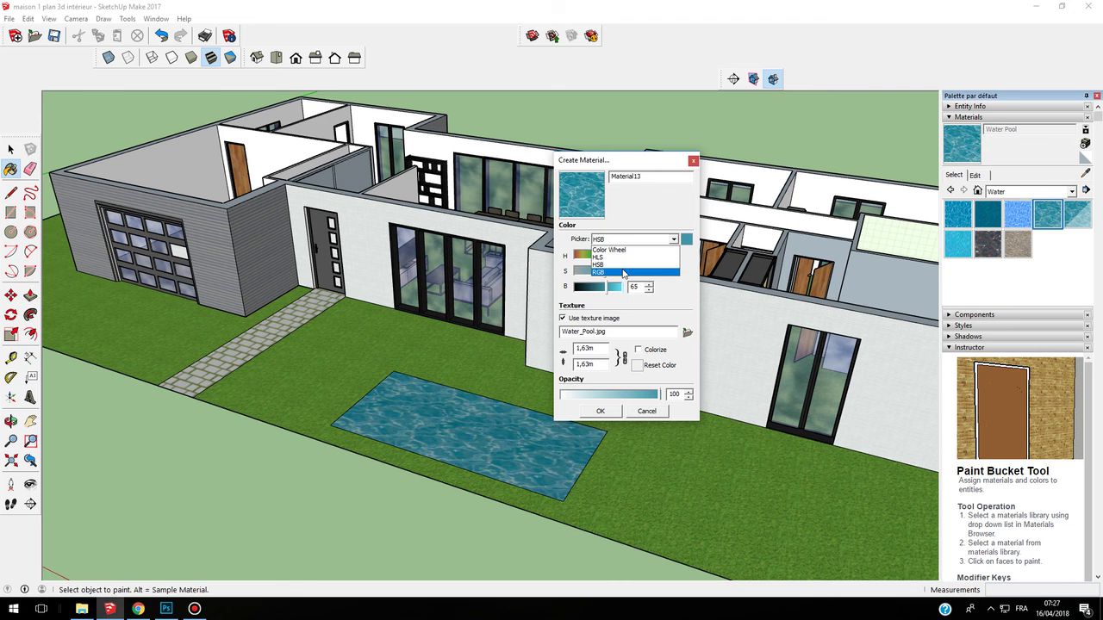
pyautogui.click(624, 273)
pyautogui.click(642, 240)
pyautogui.click(634, 250)
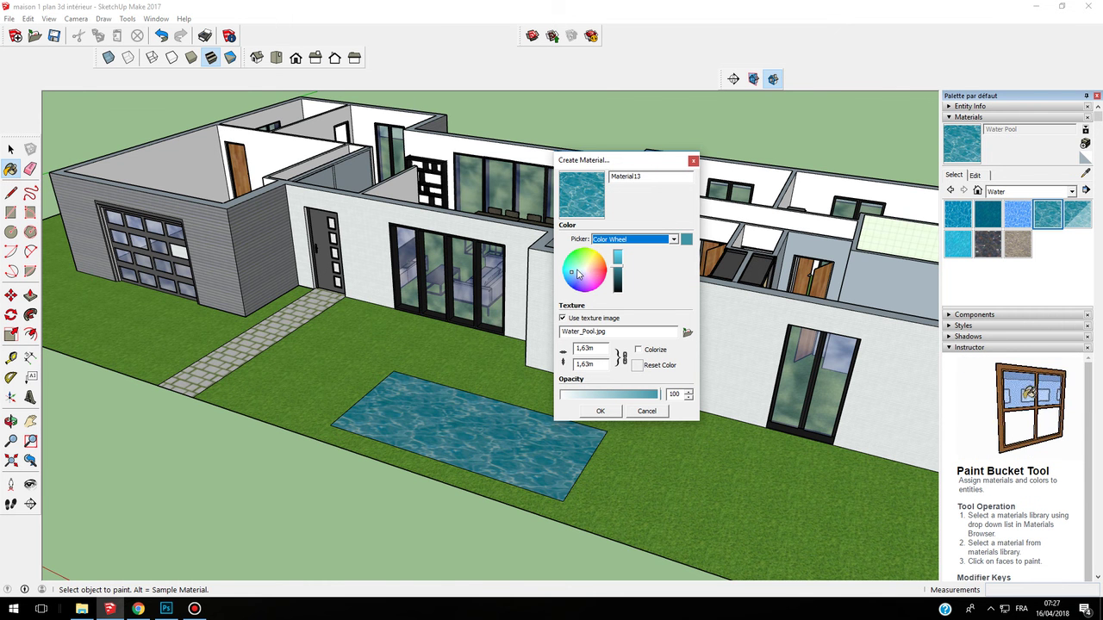
pyautogui.moveTo(571, 276); pyautogui.dragTo(568, 286)
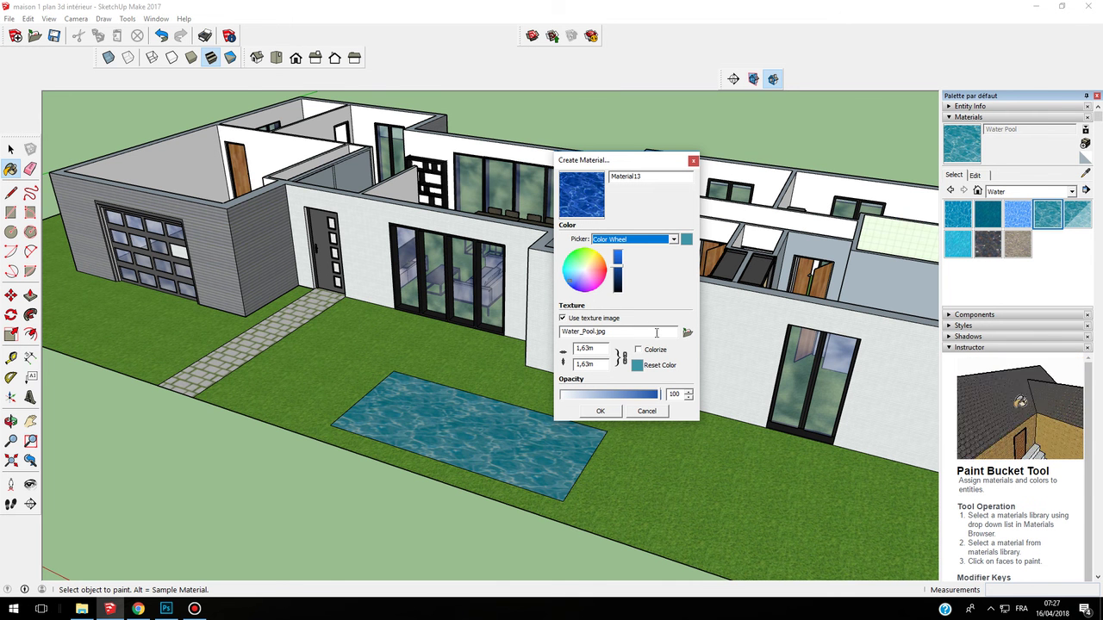
# Step: Rename Material13 to 'Swimming pool dark blue', keep opacity at 100, and confirm
pyautogui.doubleClick(639, 176)
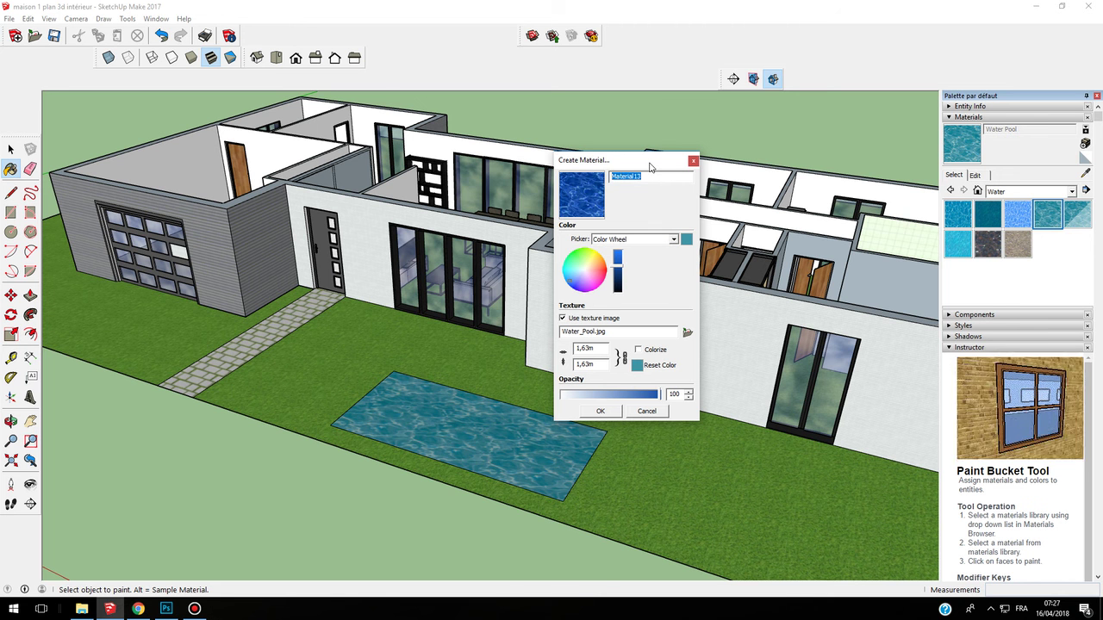
pyautogui.press('BackSpace')
pyautogui.write('S')
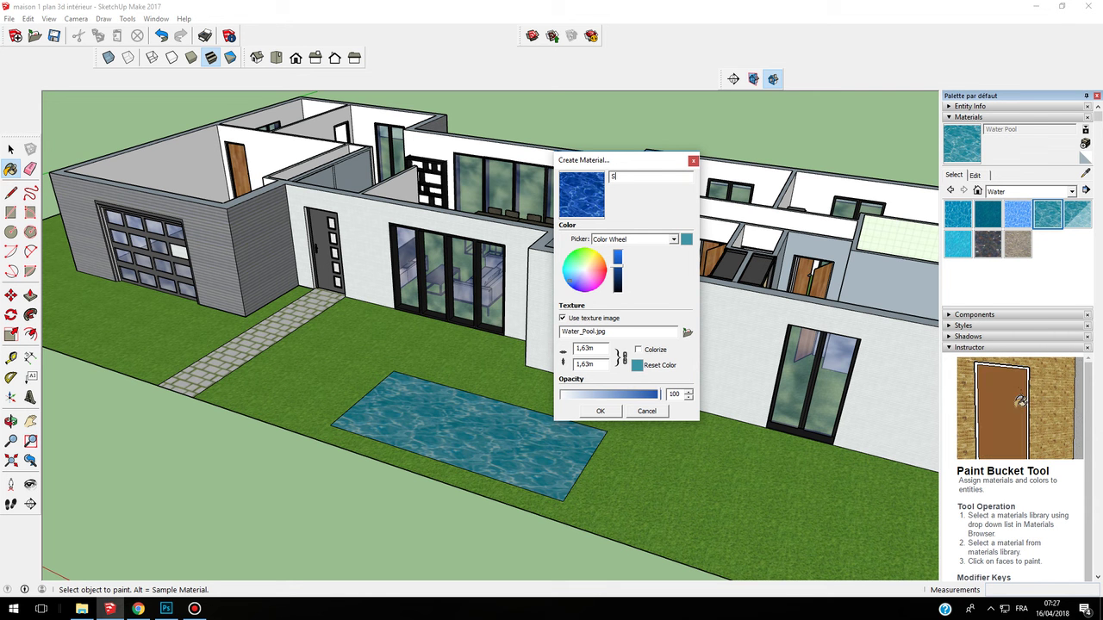
pyautogui.write('wimming pool ')
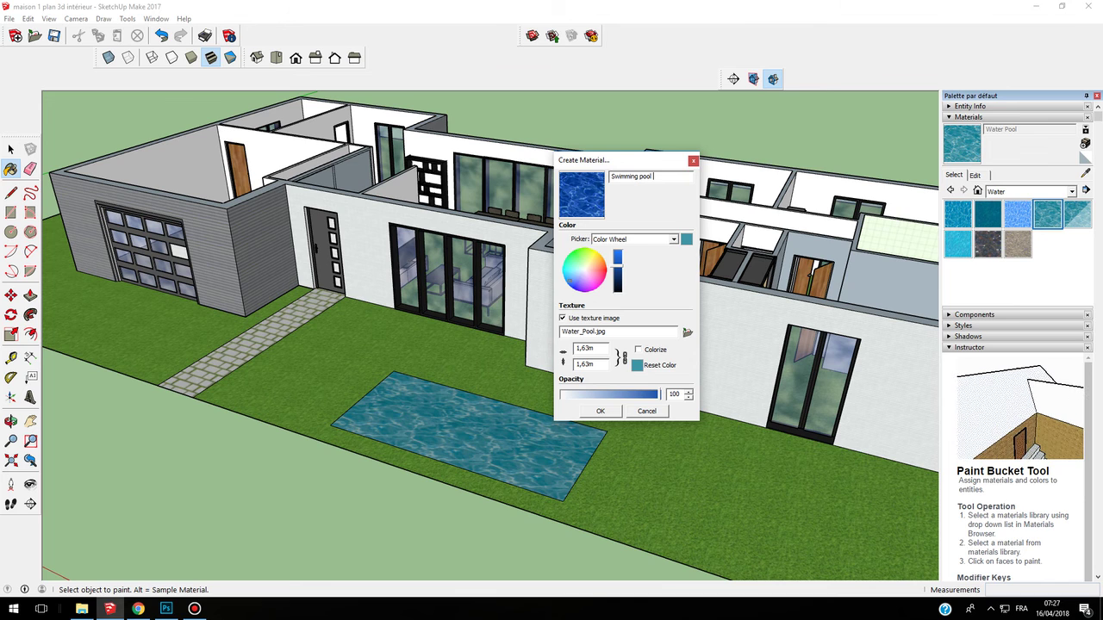
pyautogui.write('mat')
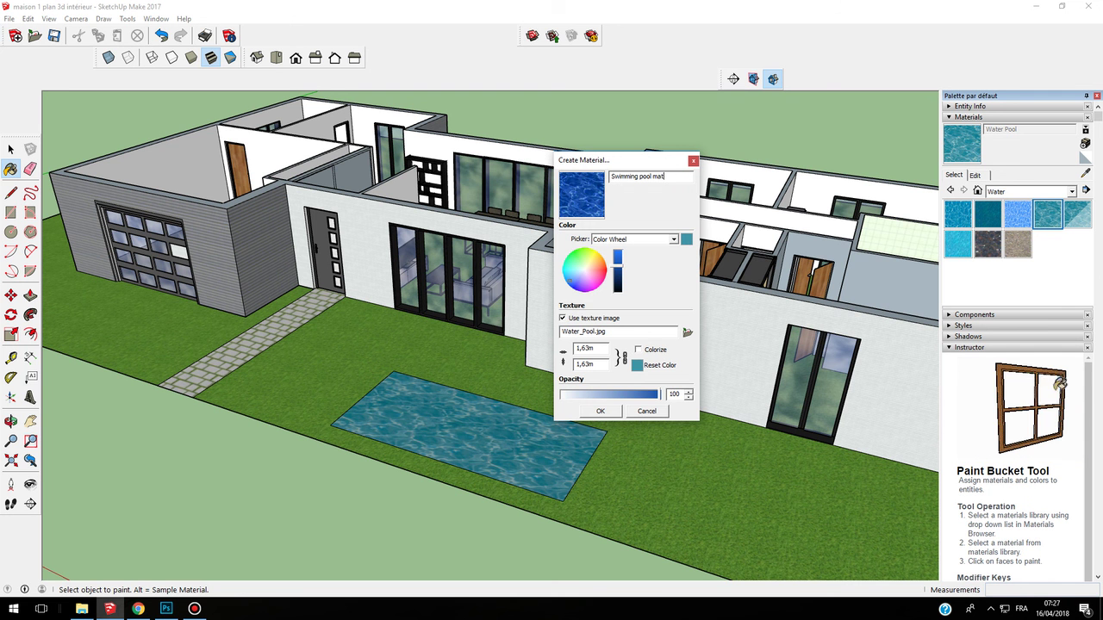
pyautogui.press('BackSpace')
pyautogui.press('BackSpace')
pyautogui.press('BackSpace')
pyautogui.press('BackSpace')
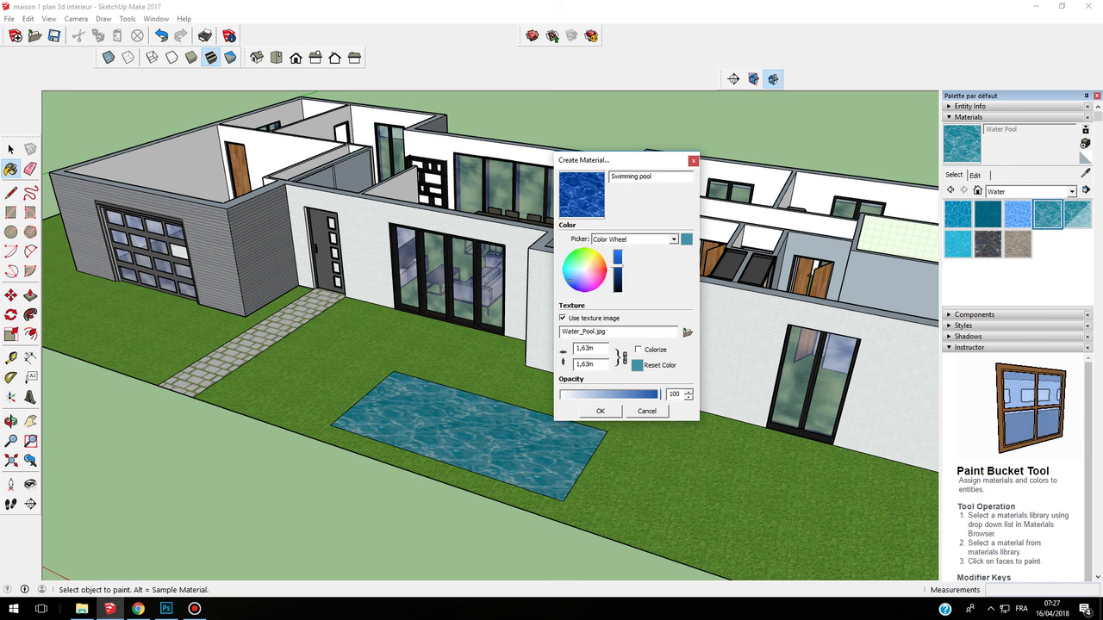
pyautogui.write('dark ')
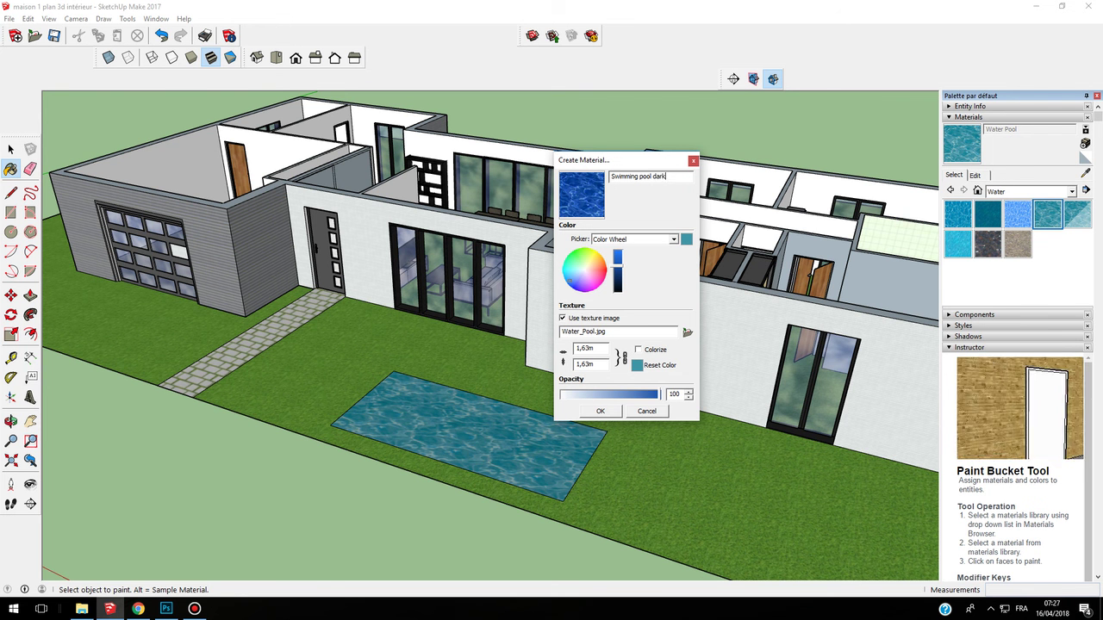
pyautogui.write('blue')
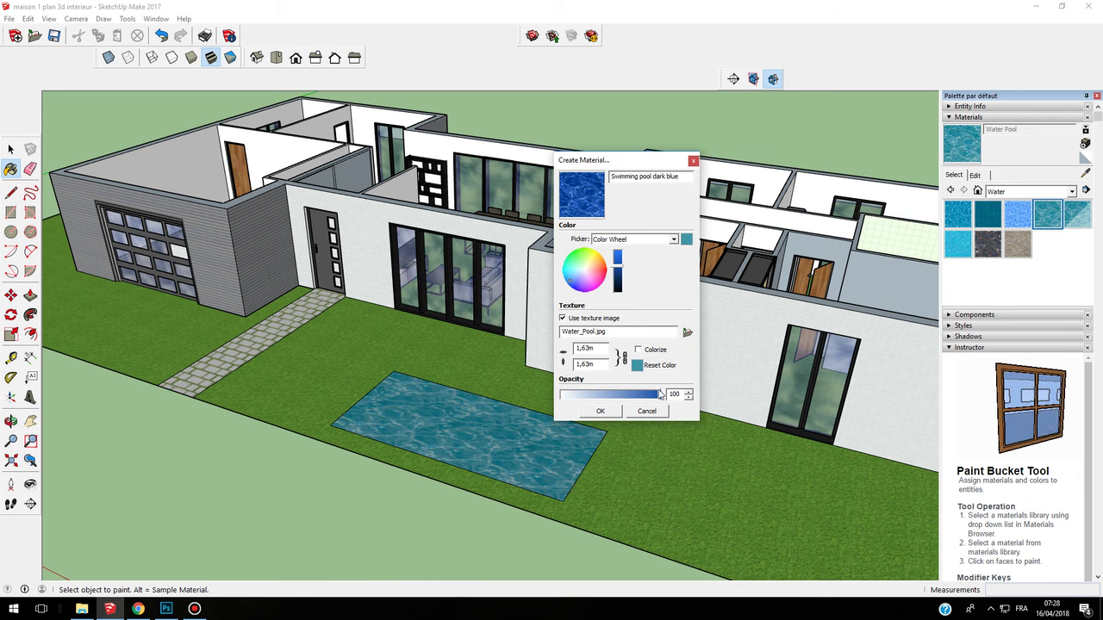
pyautogui.click(689, 398)
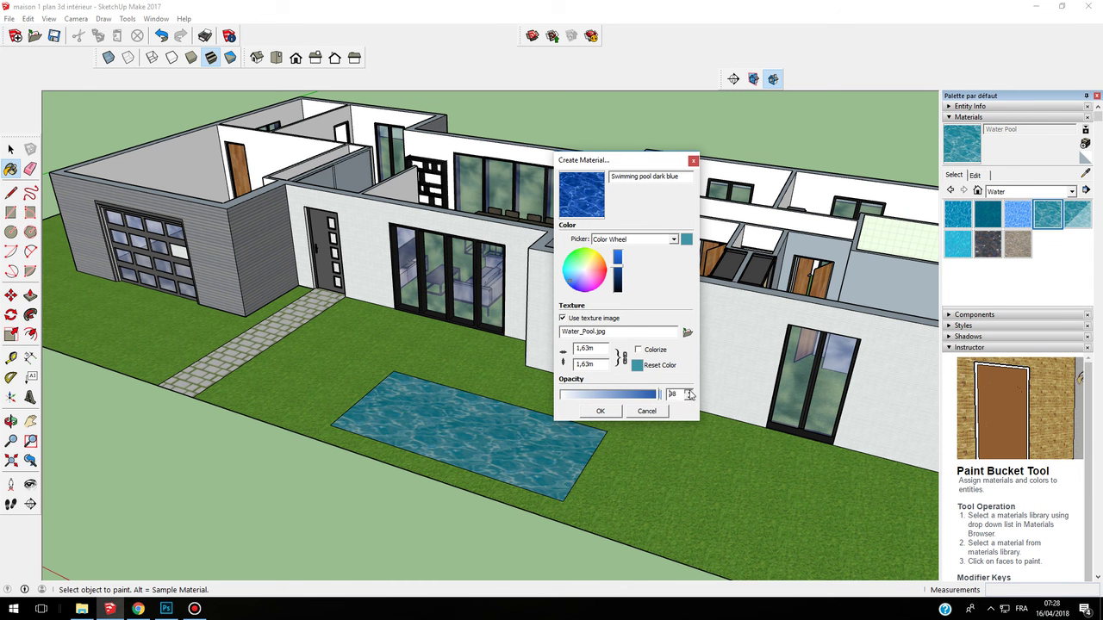
pyautogui.click(688, 392)
pyautogui.click(688, 392)
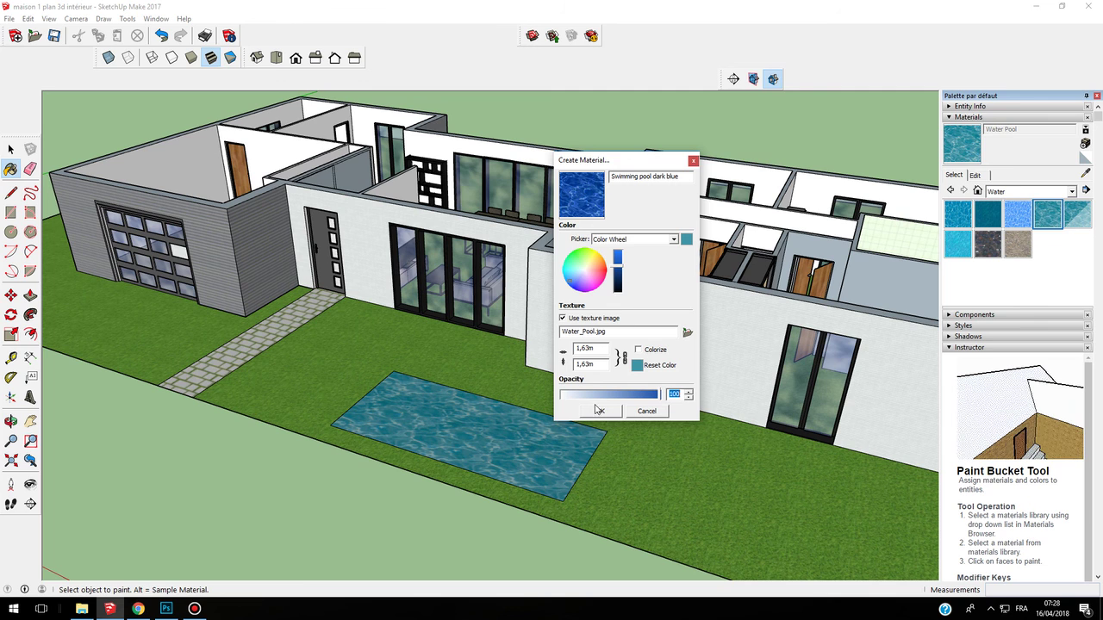
pyautogui.click(601, 411)
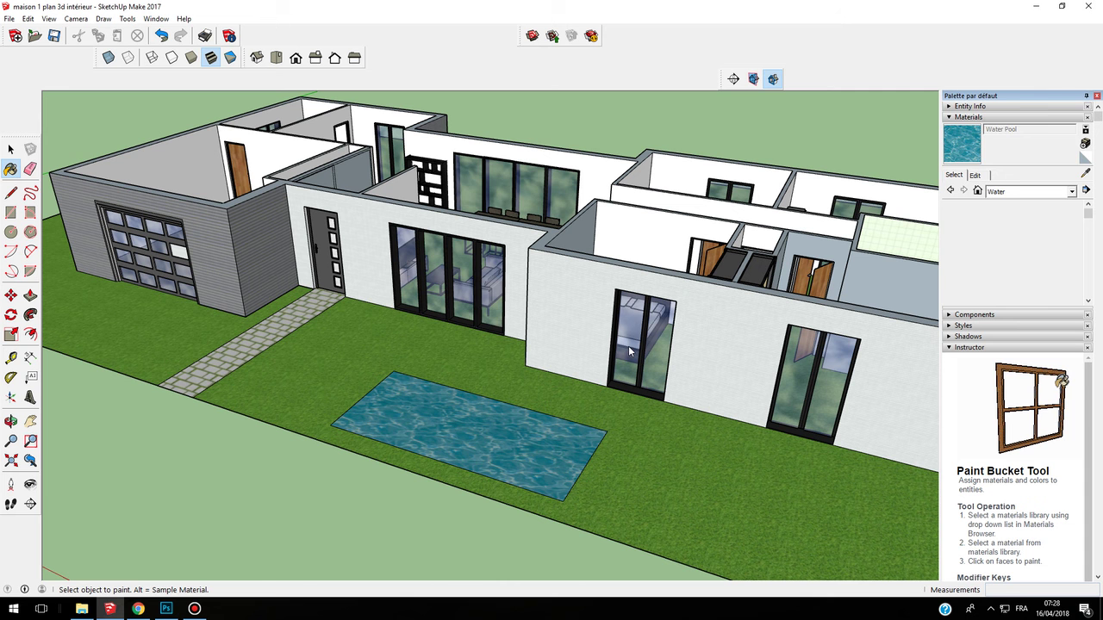
# Step: Paint the pool rectangle with the In Model 'Swimming pool dark blue' material and orbit to view it
pyautogui.keyDown('alt'); pyautogui.click(631, 345); pyautogui.keyUp('alt')
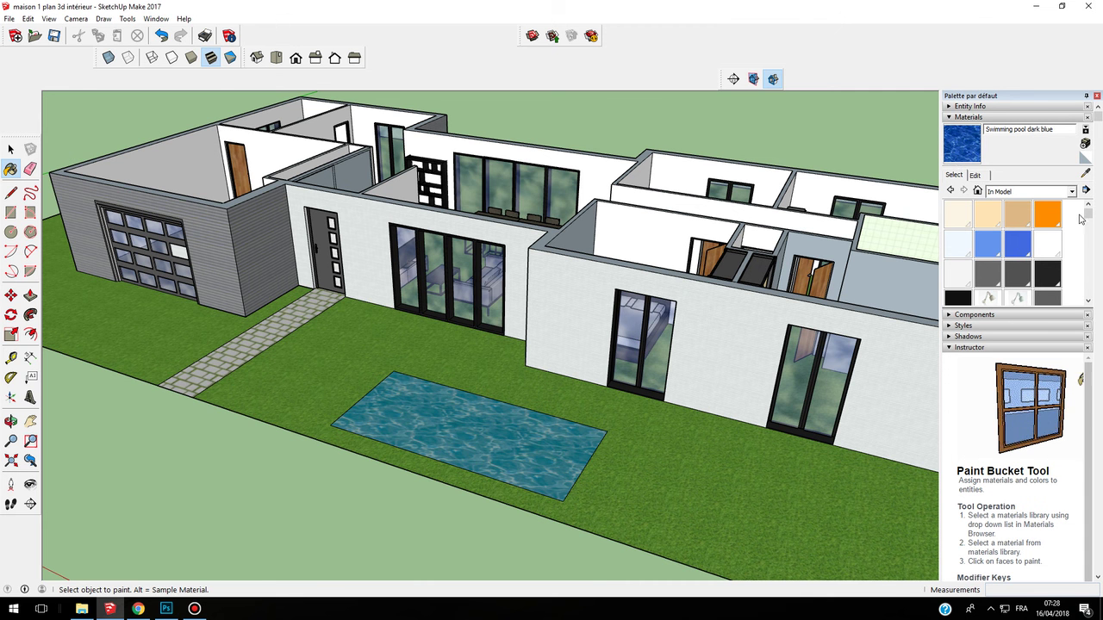
pyautogui.moveTo(1087, 215); pyautogui.dragTo(1090, 280)
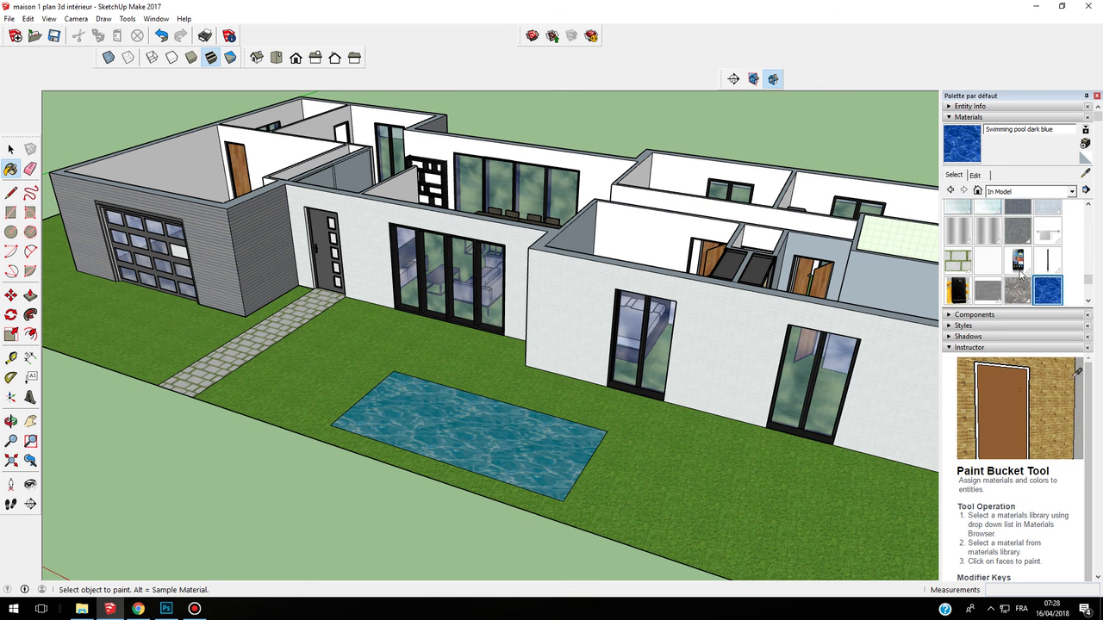
pyautogui.click(1037, 192)
pyautogui.click(1028, 192)
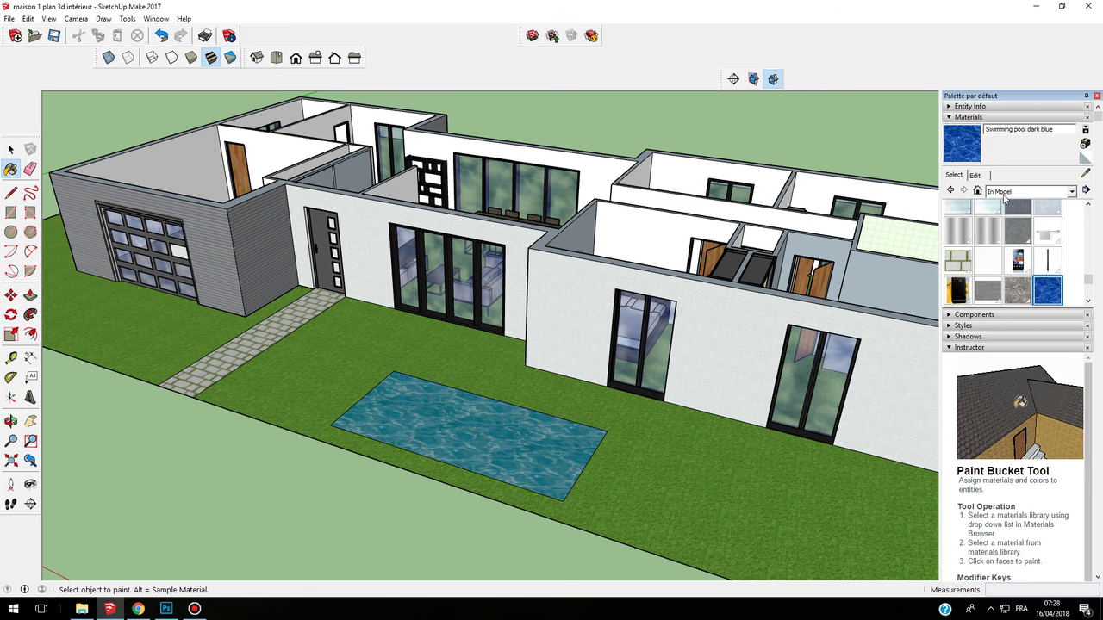
pyautogui.click(502, 438)
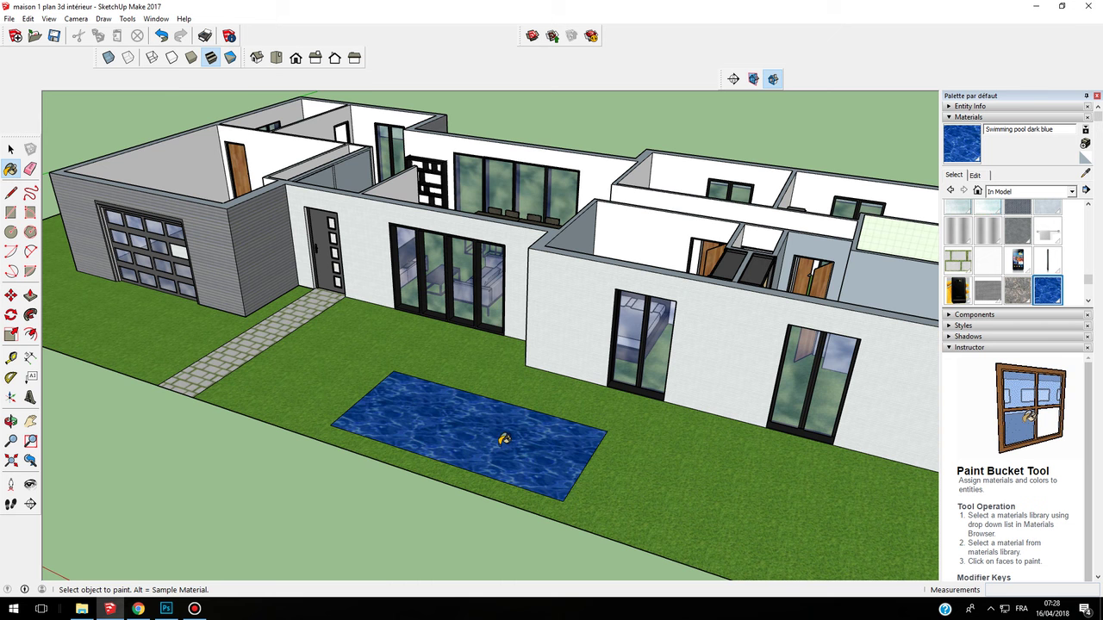
pyautogui.moveTo(545, 449); pyautogui.dragTo(606, 458, button='middle')
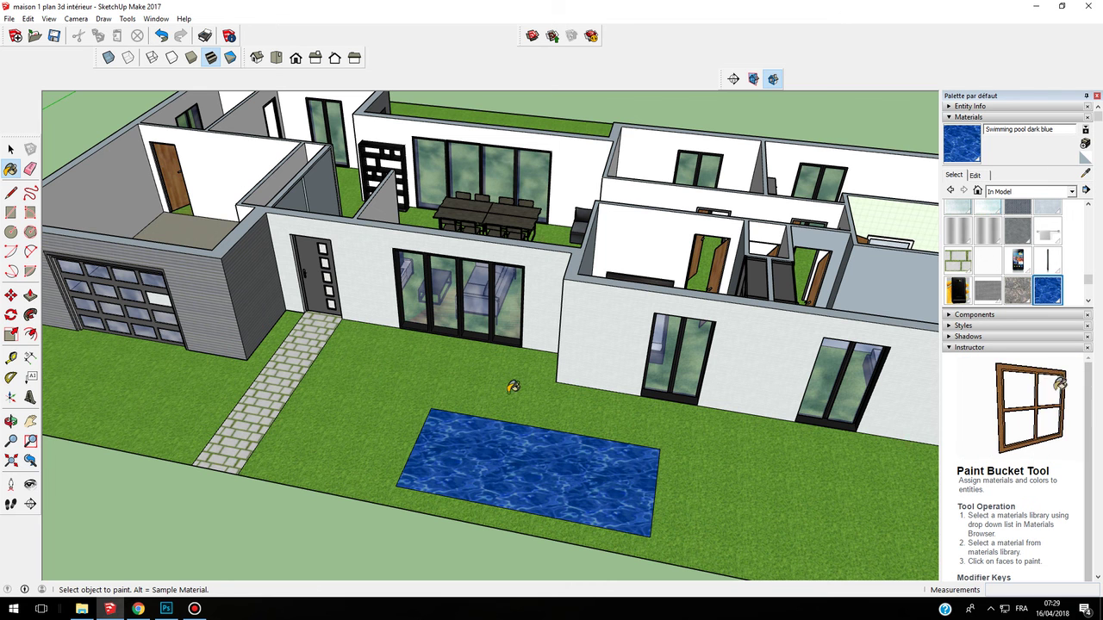
pyautogui.middleClick(476, 347)
pyautogui.moveTo(476, 348)
pyautogui.mouseDown(button='middle')
pyautogui.moveTo(581, 284)
pyautogui.moveTo(719, 295)
pyautogui.moveTo(582, 397)
pyautogui.moveTo(559, 274)
pyautogui.mouseUp(button='middle')
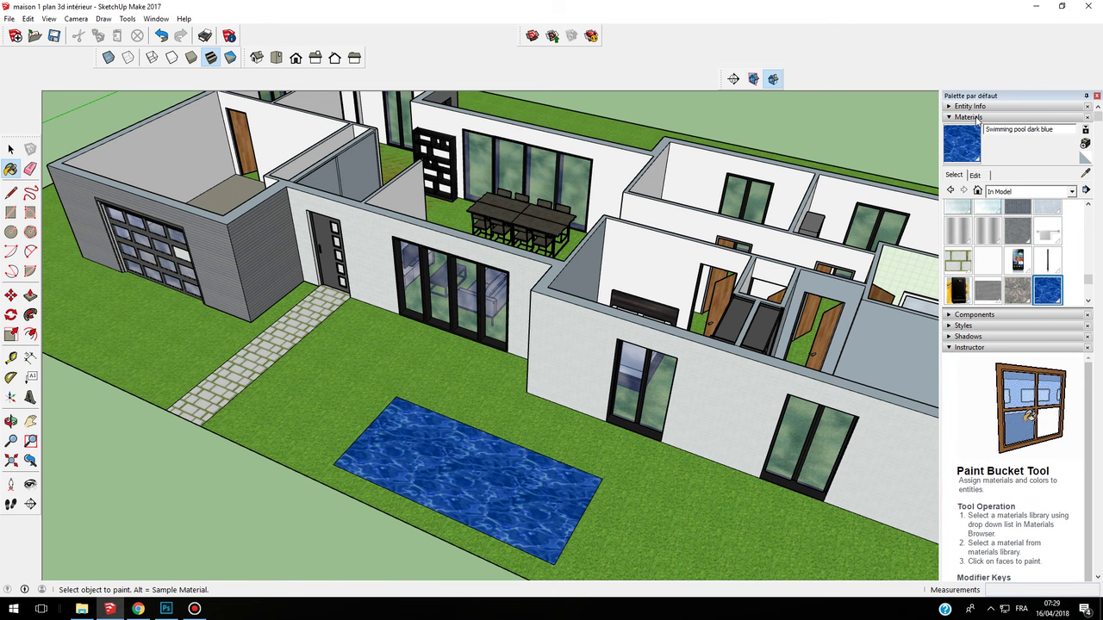
pyautogui.scroll(-2, 487, 254)
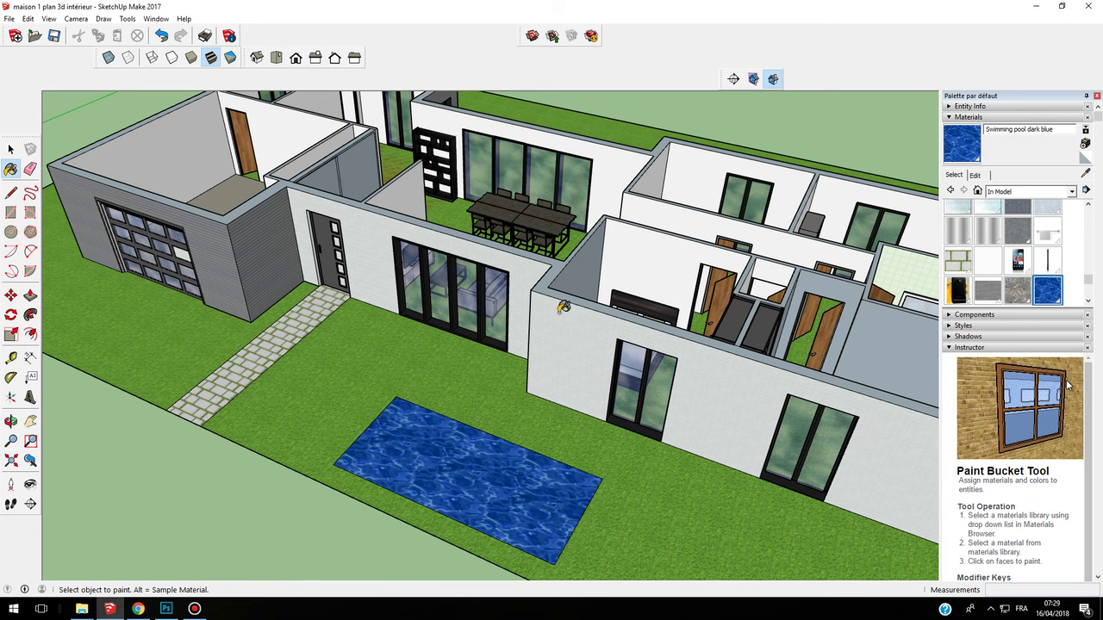
pyautogui.scroll(-3, 483, 294)
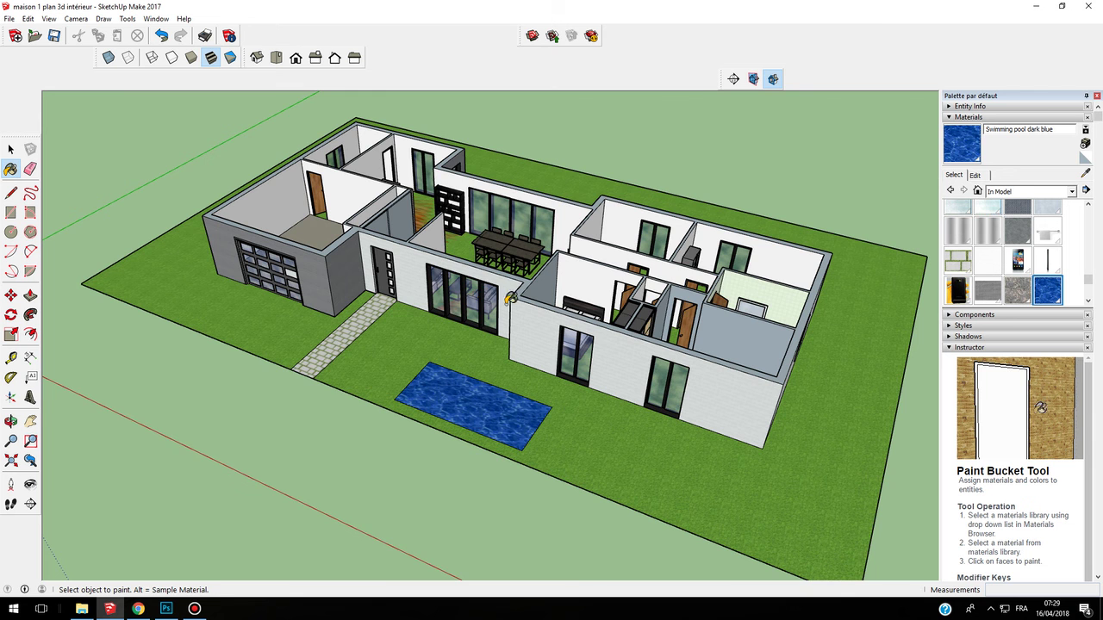
pyautogui.moveTo(510, 297)
pyautogui.mouseDown(button='middle')
pyautogui.moveTo(539, 347)
pyautogui.moveTo(504, 286)
pyautogui.mouseUp(button='middle')
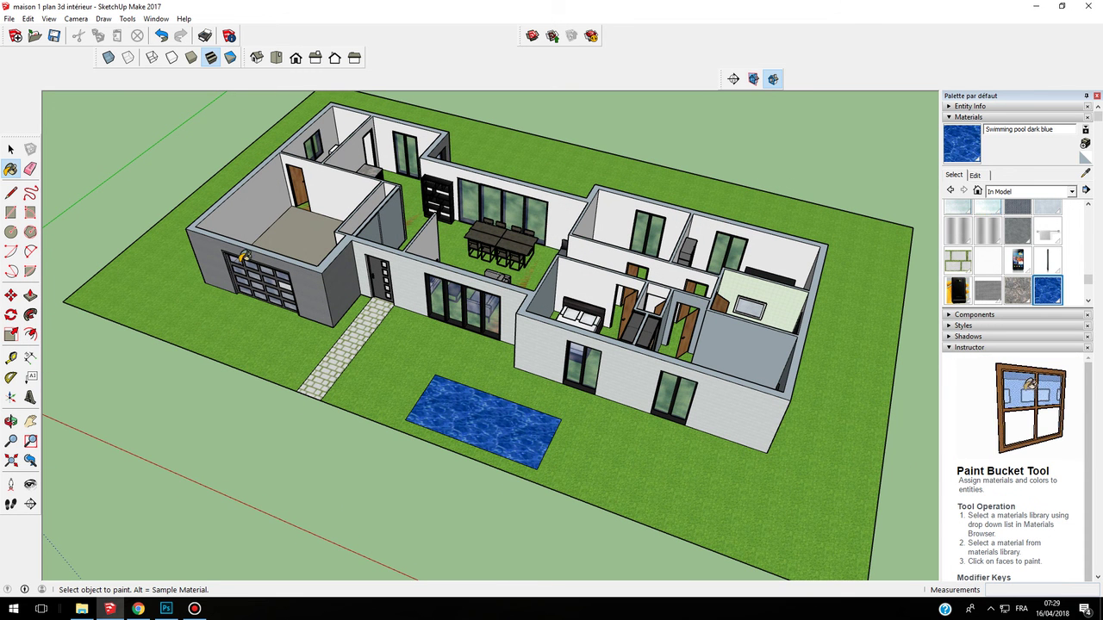